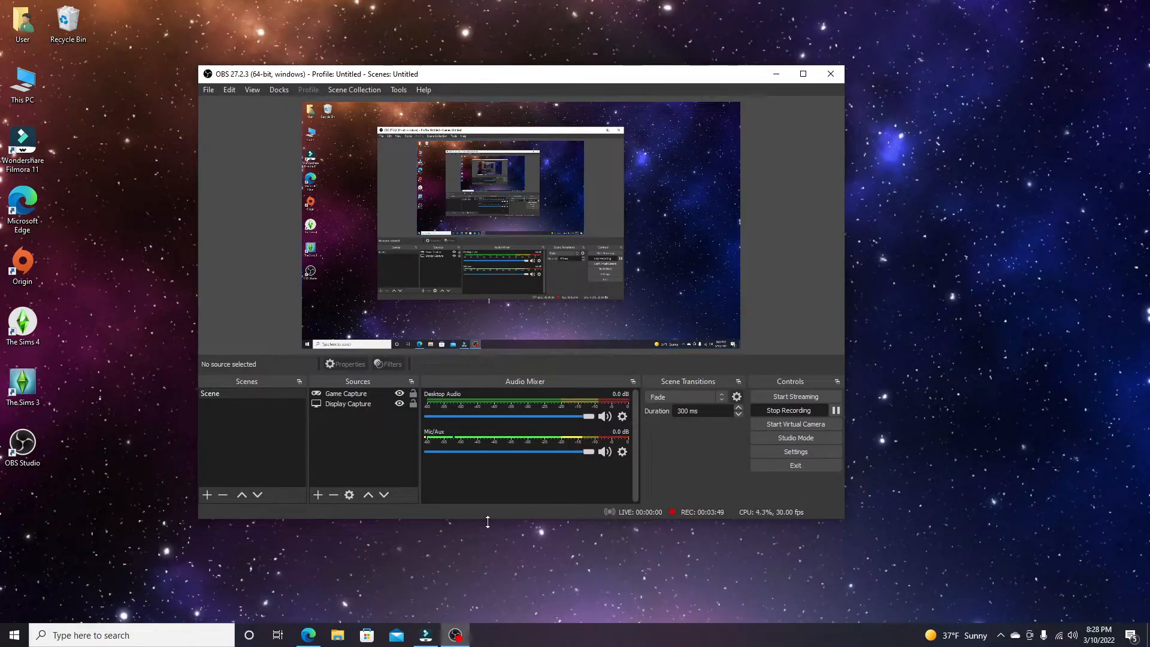
- Switch to Microsoft Edge to view the OBS Studio download page, and minimize the browser
left_click(308, 635)
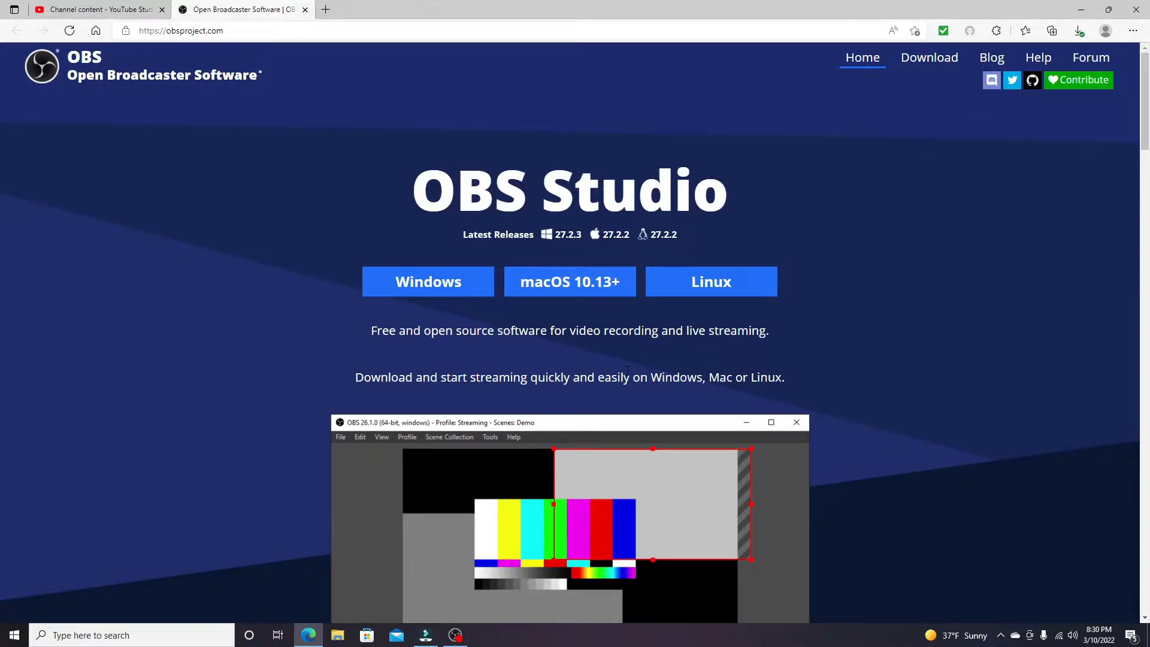
left_click(1080, 14)
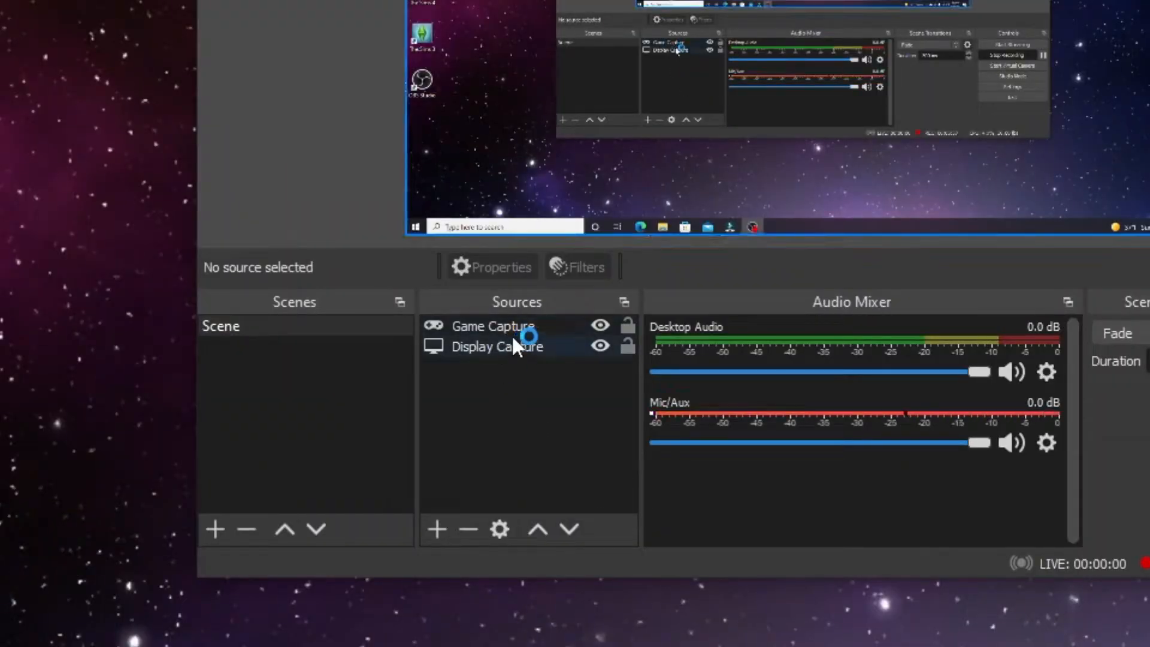
- Look through the source types available for the scene and close the list without adding one
left_click(436, 530)
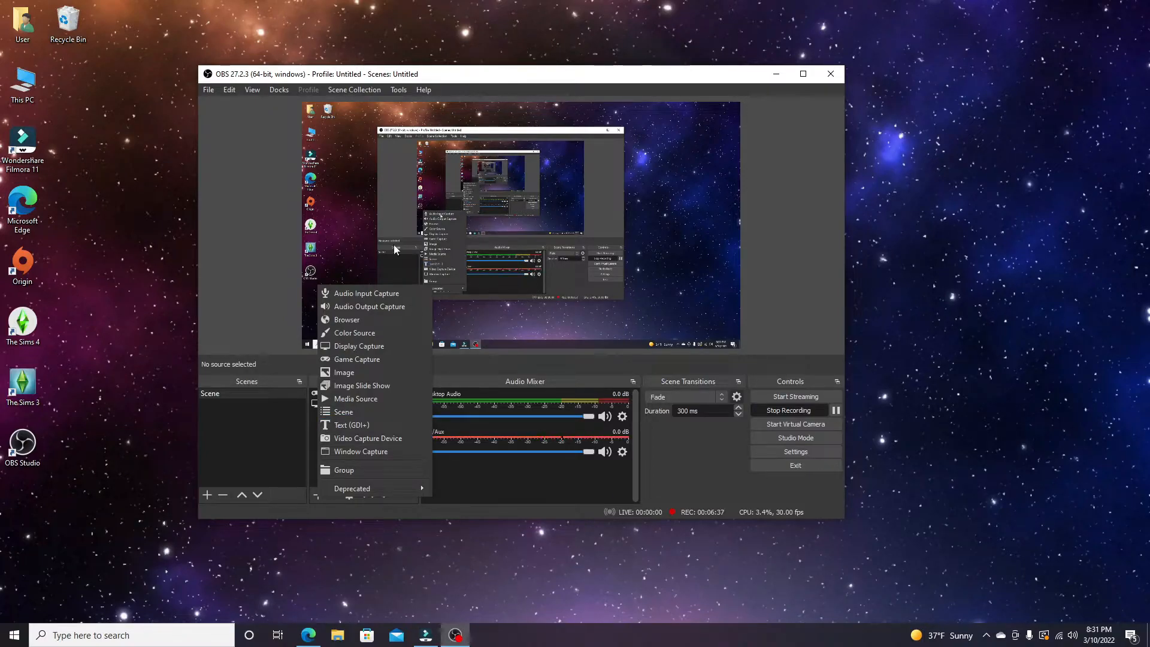
left_click(363, 516)
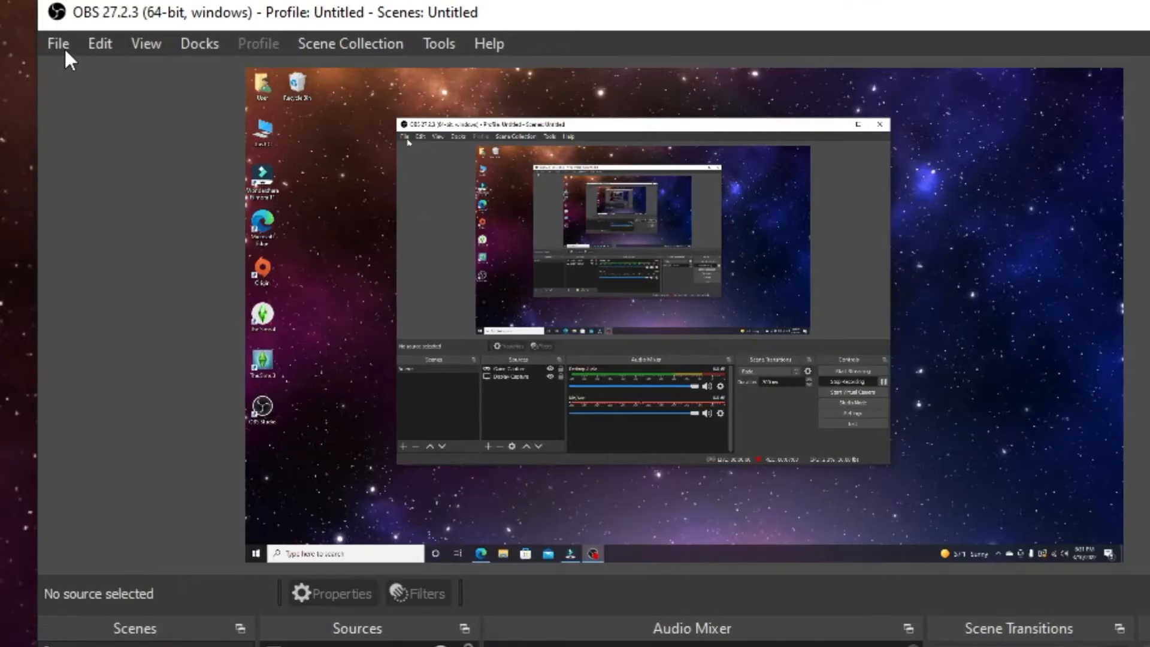
- Open the OBS settings and examine the available interface themes without changing the current selection
left_click(210, 90)
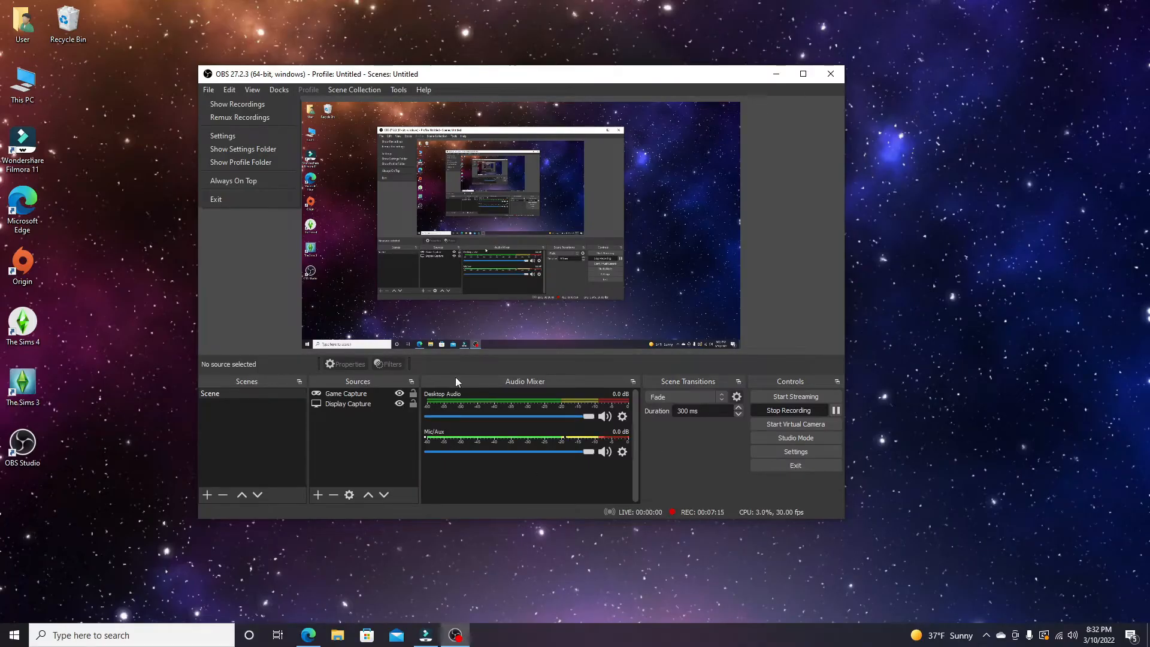
left_click(228, 136)
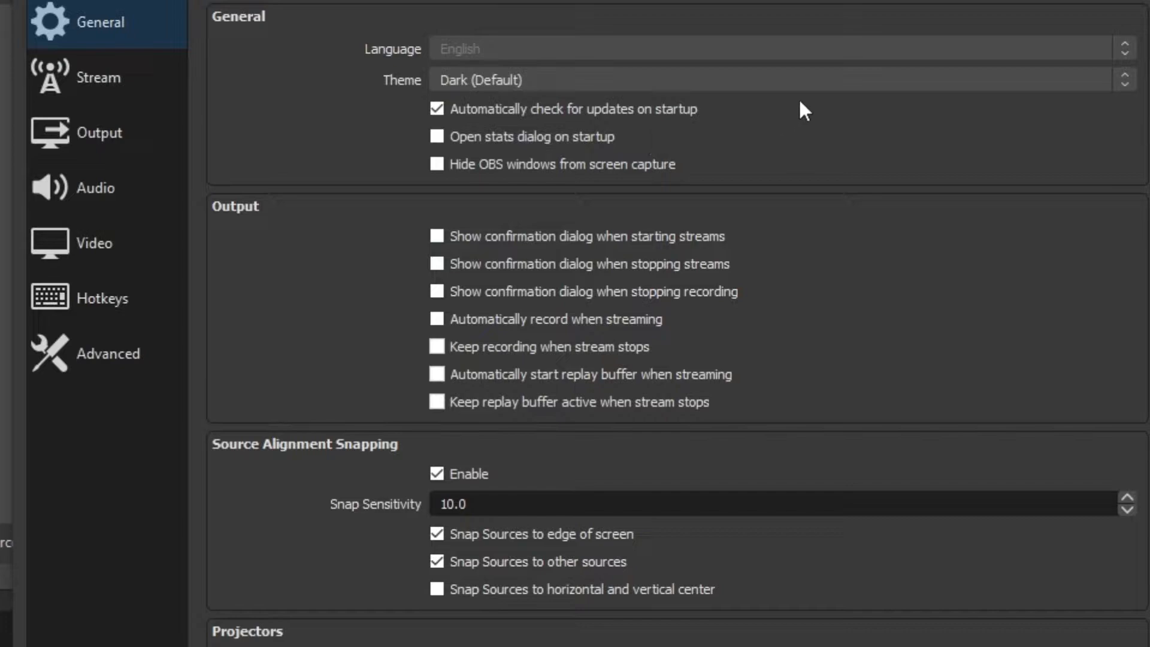
left_click(809, 75)
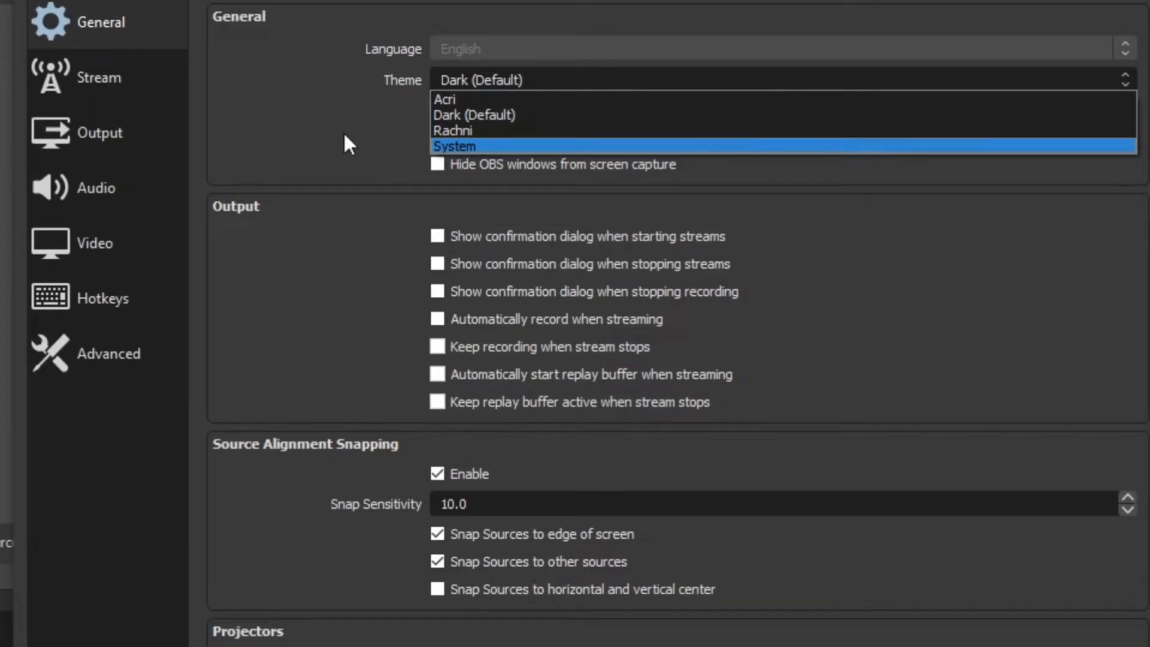
key("Up")
left_click(279, 98)
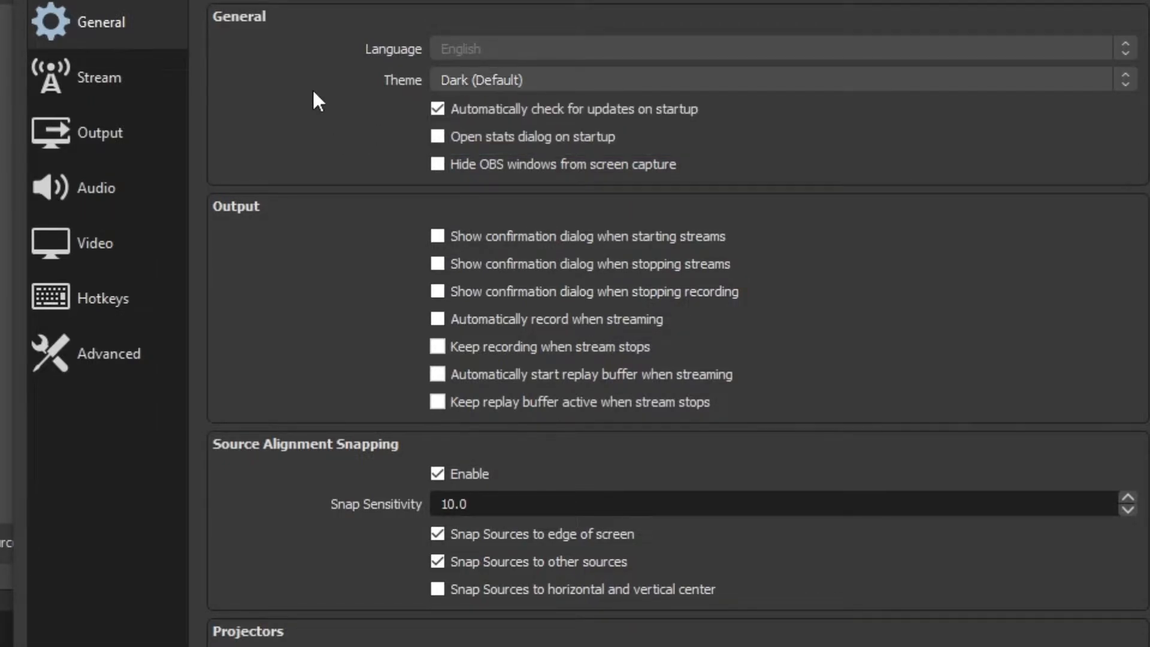
left_click(466, 80)
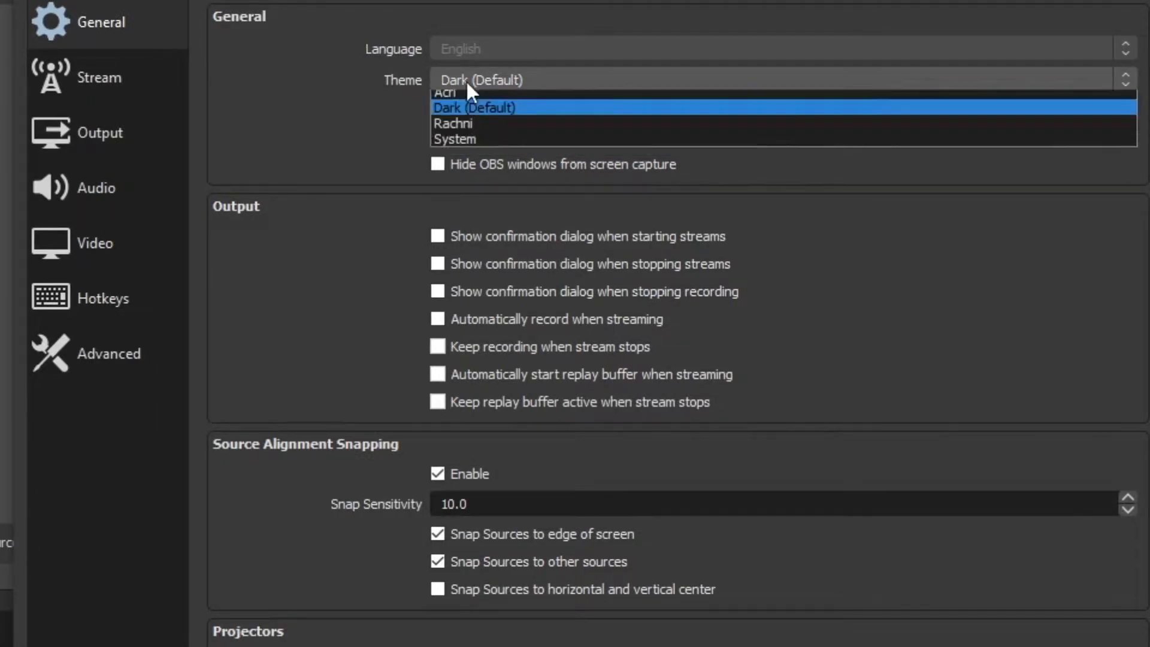
left_click(330, 93)
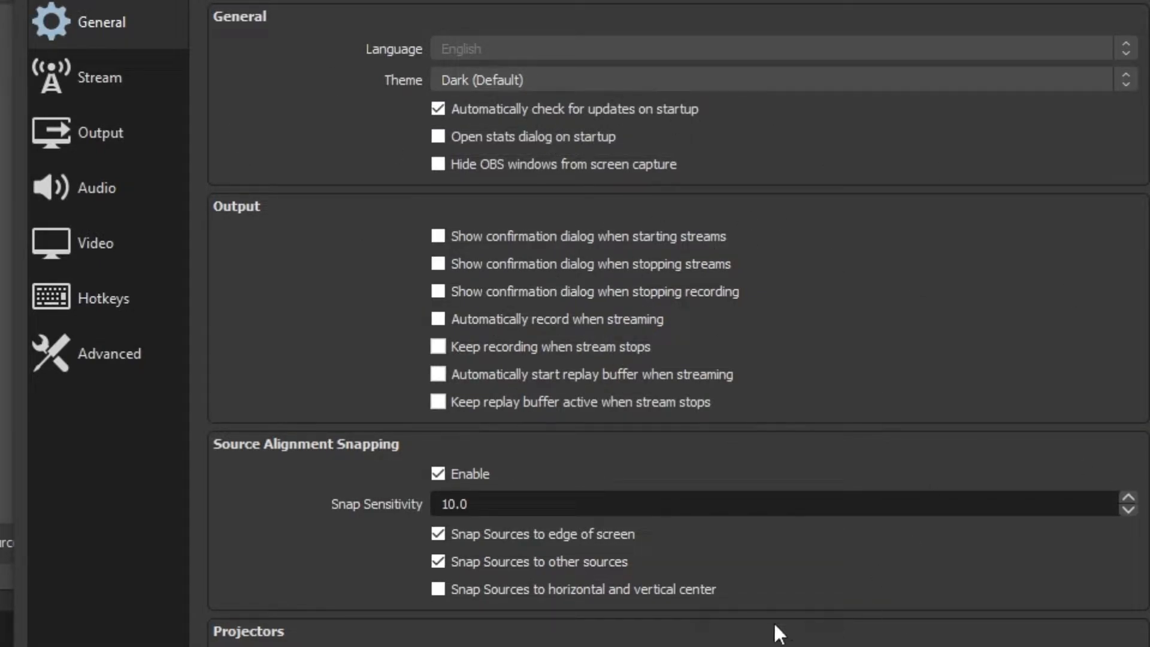
- Review the General settings, from the output and source snapping options to the projector, system tray and preview sections
scroll(610, 326, "down", 3)
scroll(508, 503, "up", 4)
left_click(371, 256)
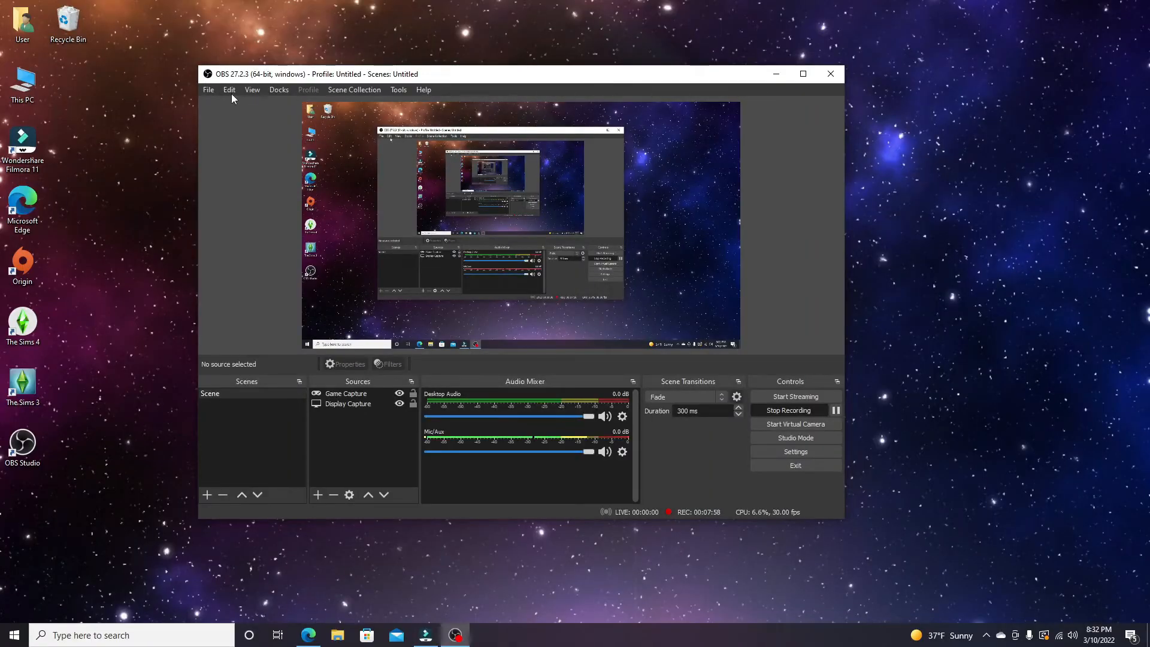
left_click(209, 89)
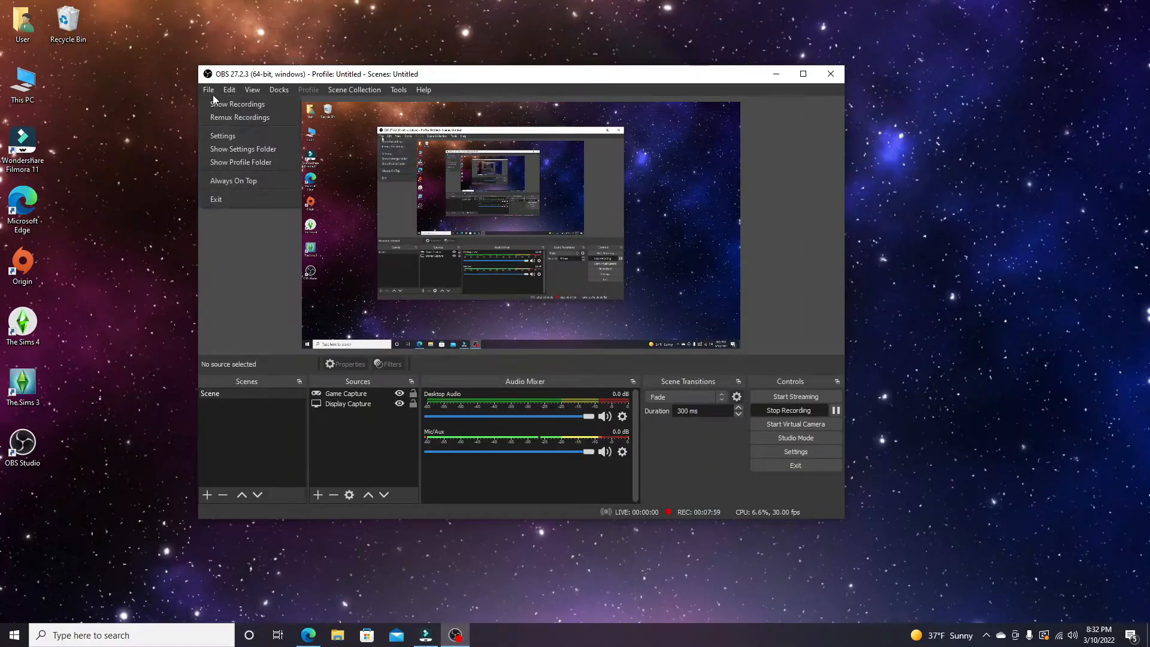
left_click(240, 136)
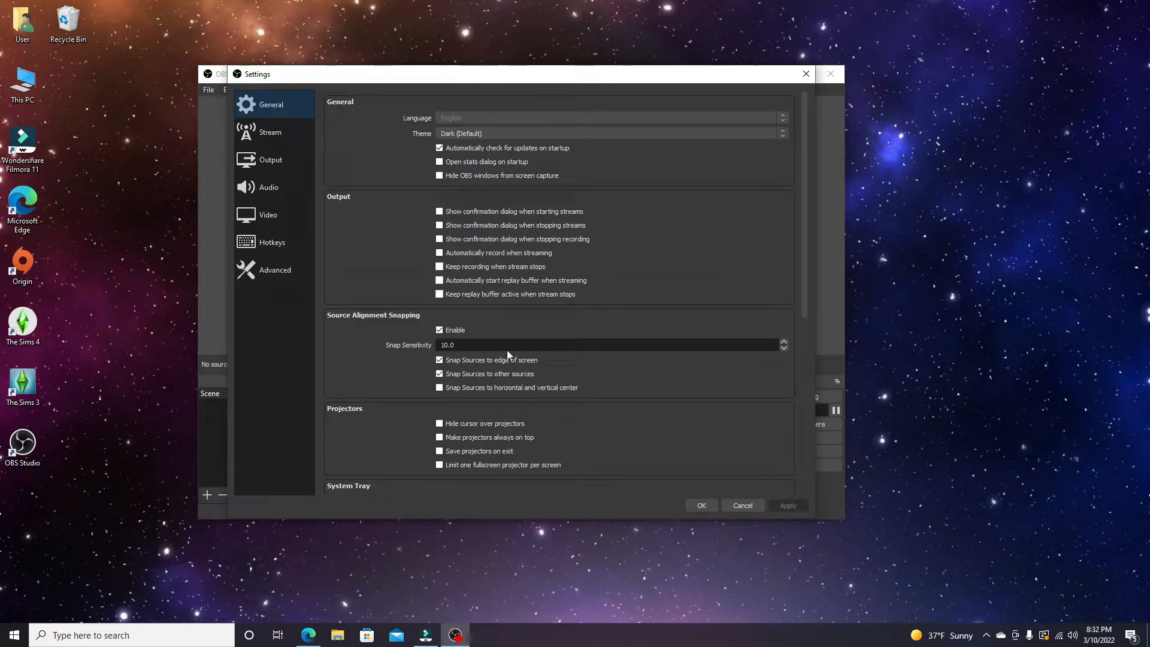
scroll(389, 396, "down", 4)
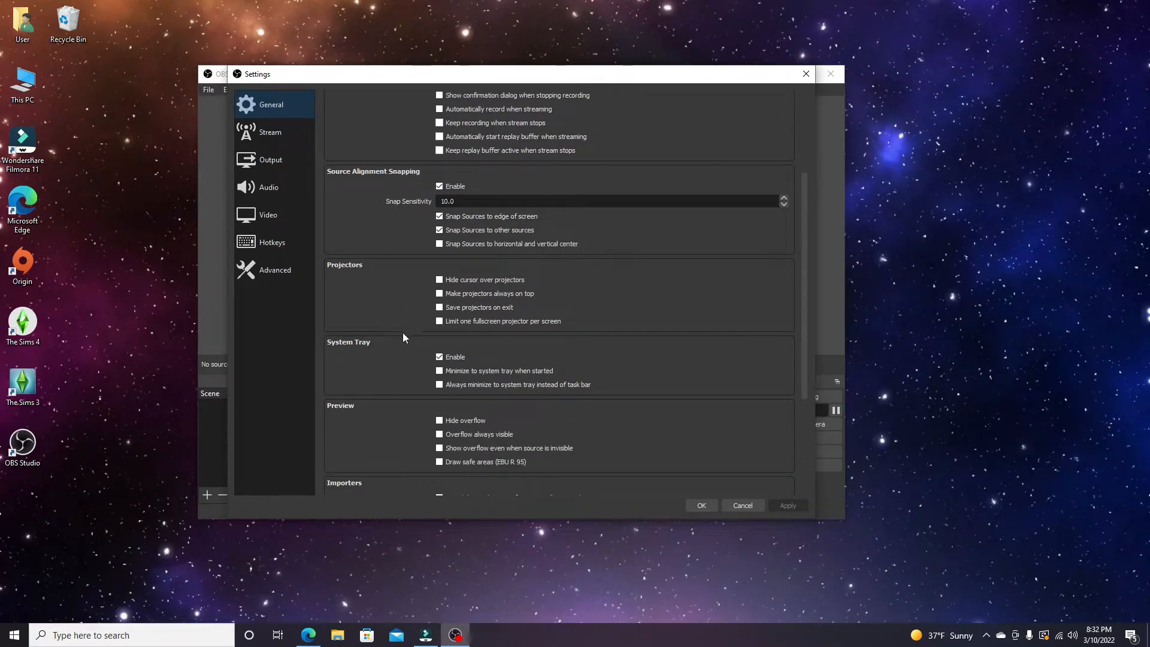
scroll(398, 343, "up", 4)
- Examine the streaming services offered in the Stream settings without changing the selected service
left_click(267, 134)
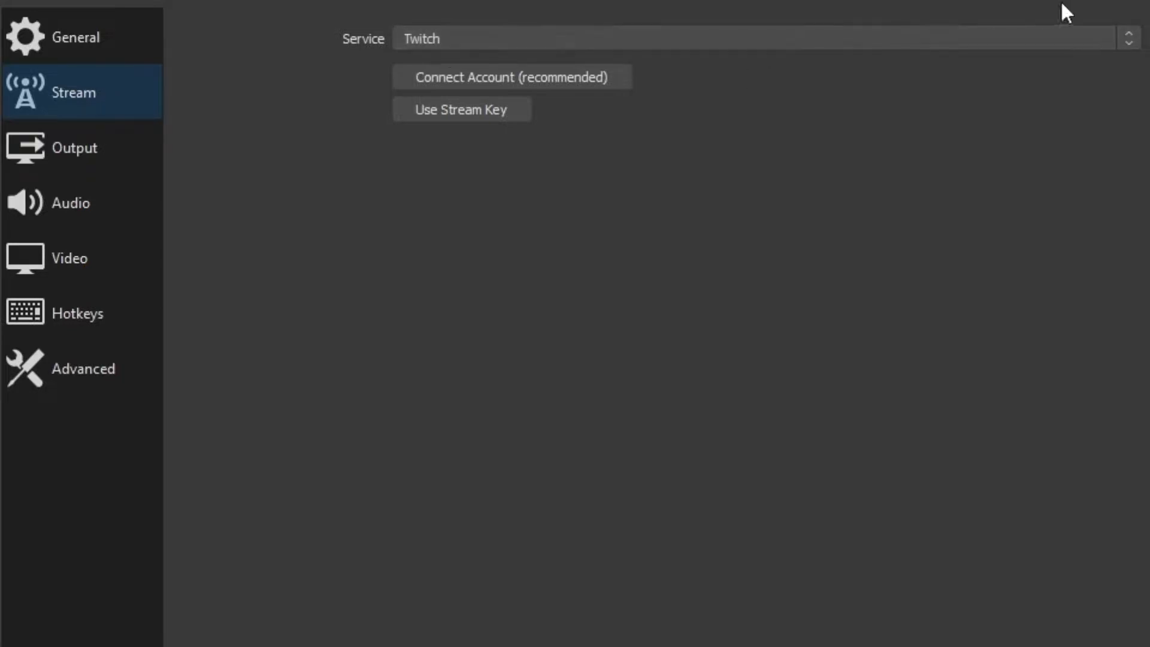
left_click(1065, 41)
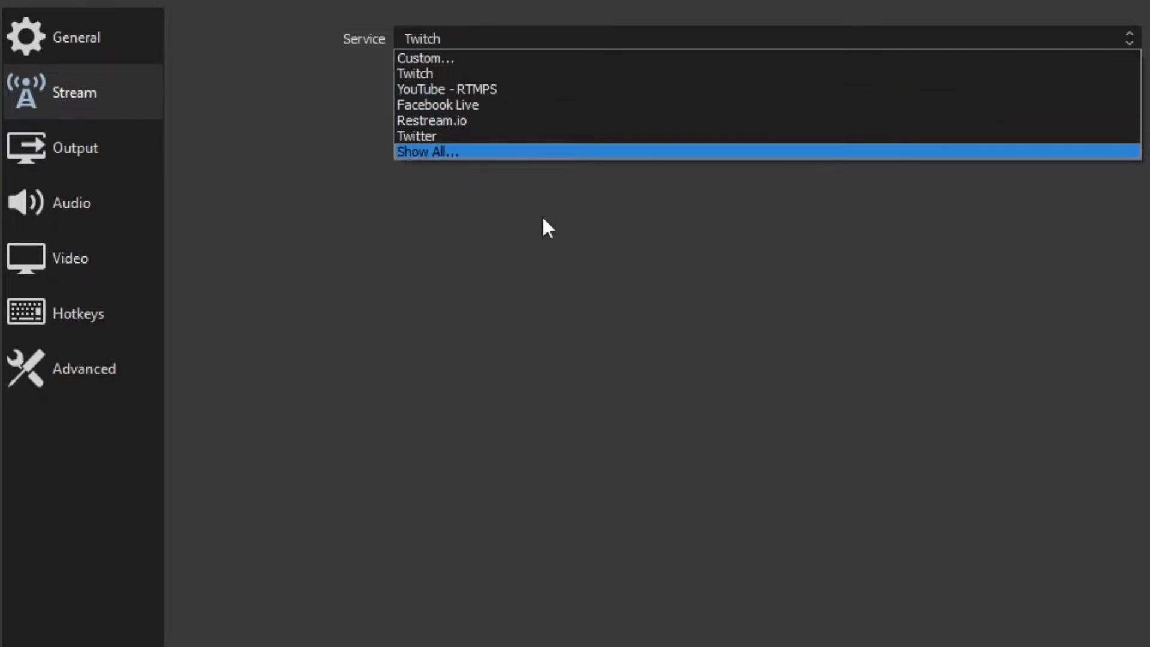
left_click(226, 117)
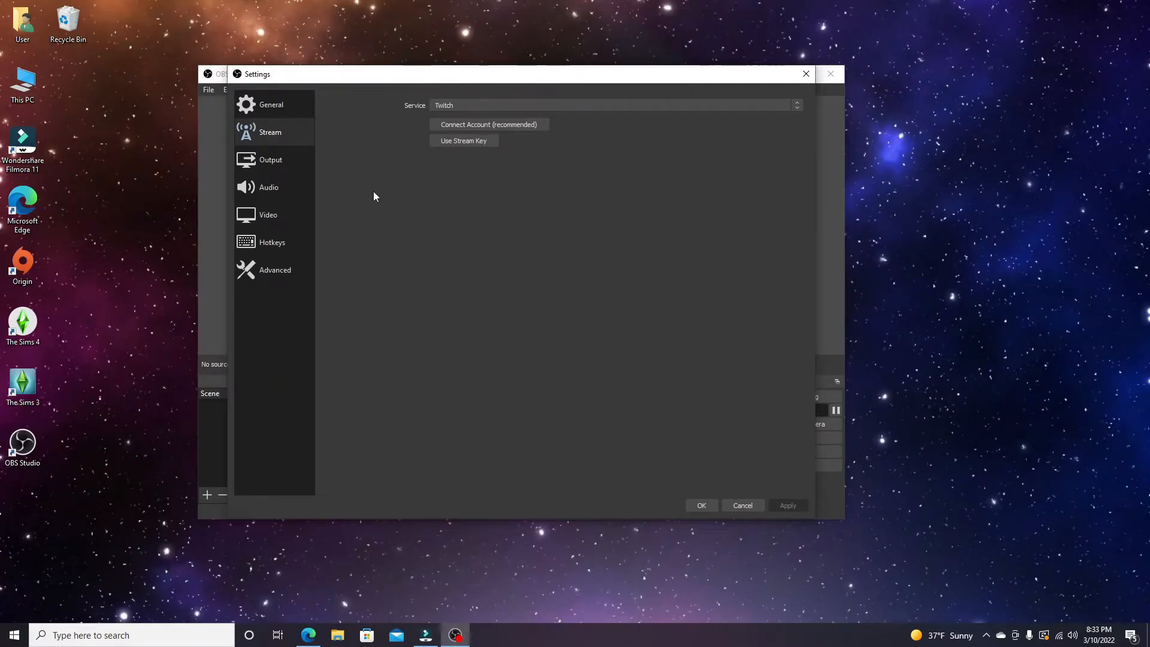
- Review the Output settings for streaming, recording, audio tracks and the replay buffer
left_click(277, 164)
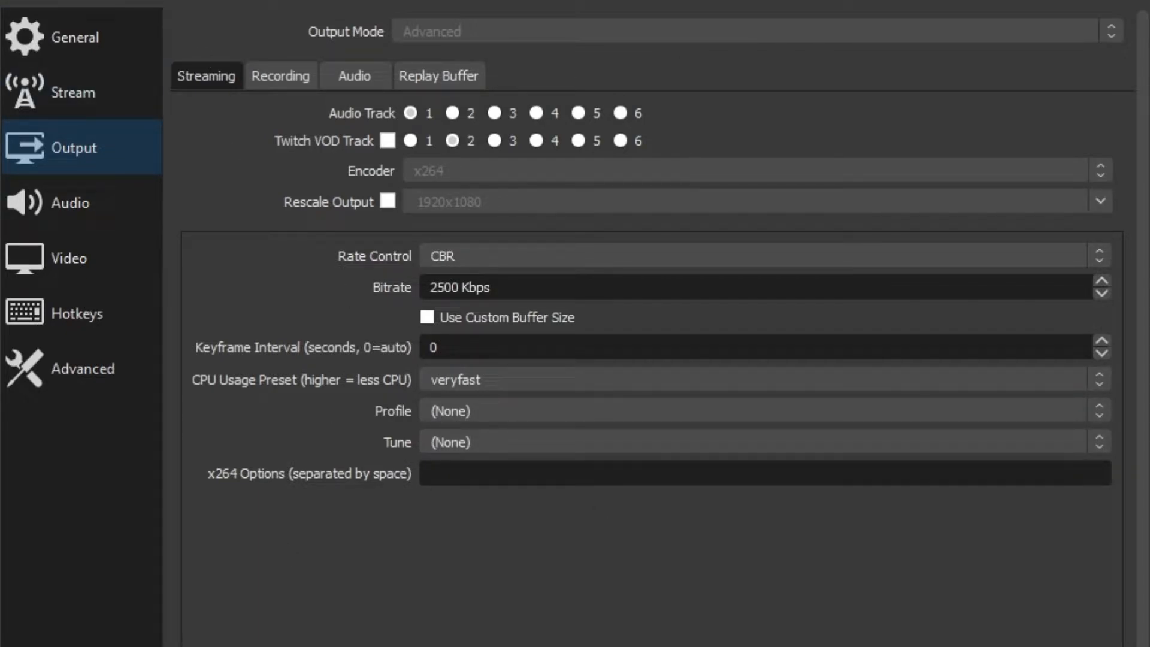
left_click(269, 76)
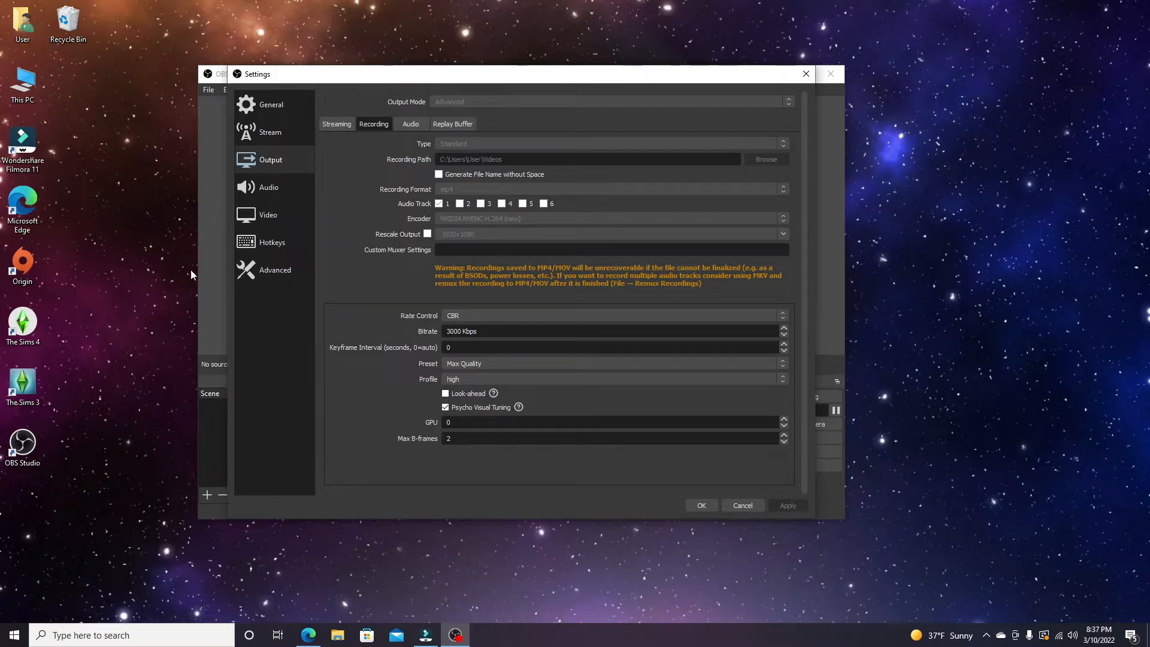
mouse_move(308, 634)
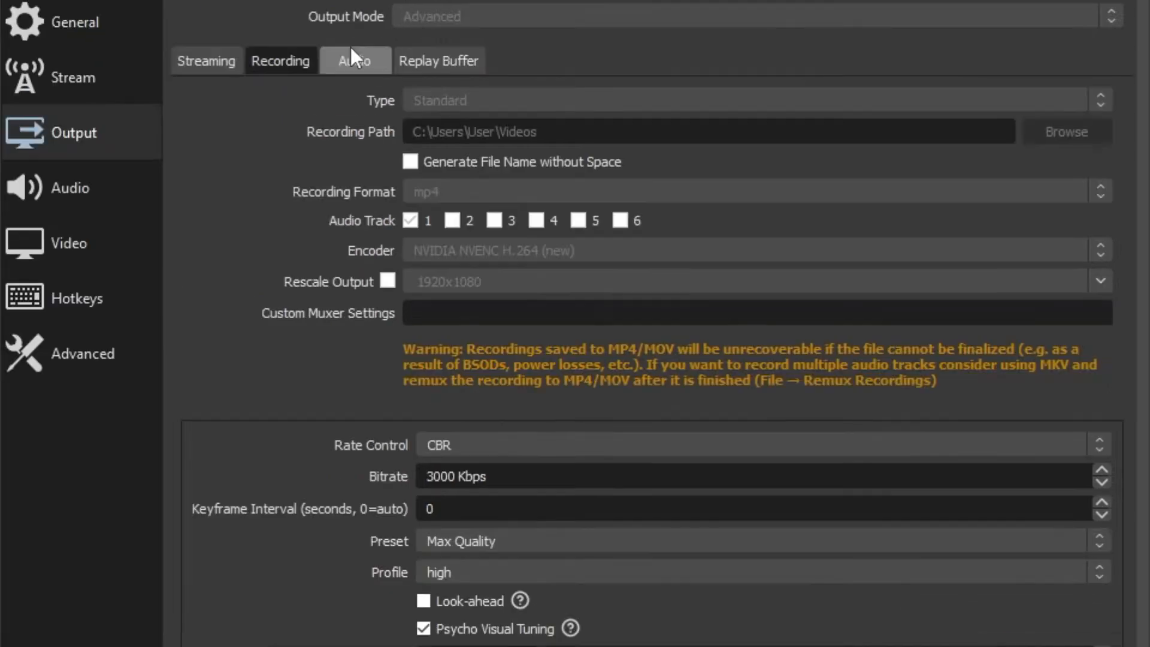
left_click(353, 57)
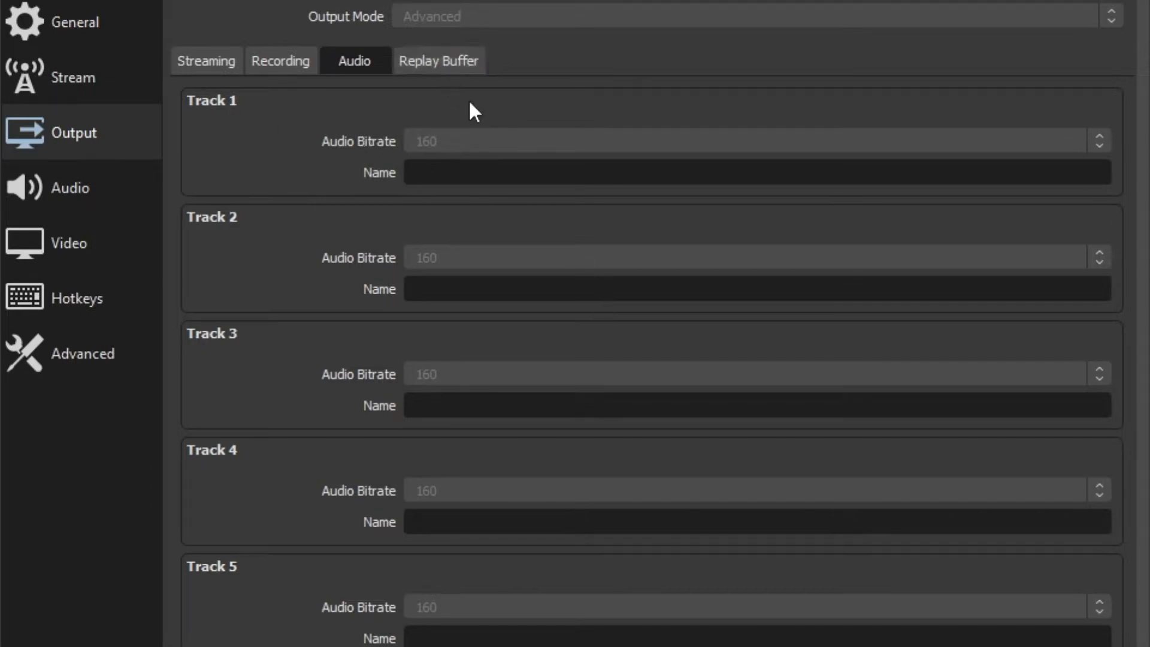
left_click(435, 60)
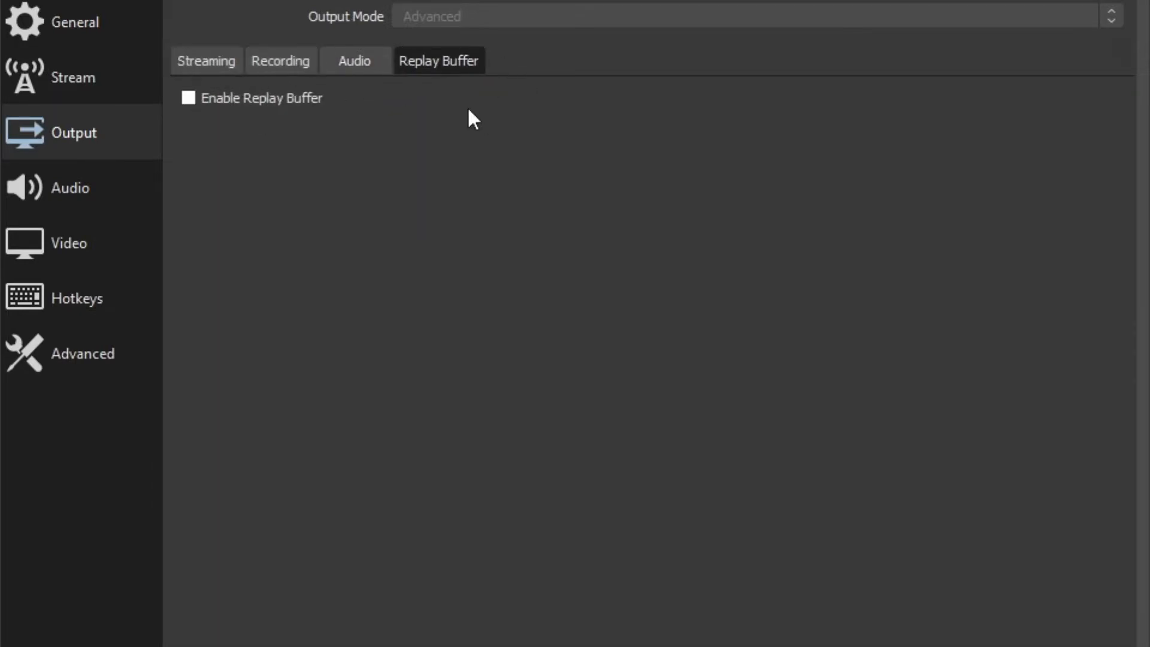
- Review the Audio settings, including the Mic/Auxiliary Audio device choices and the push-to-mute and push-to-talk options
left_click(67, 207)
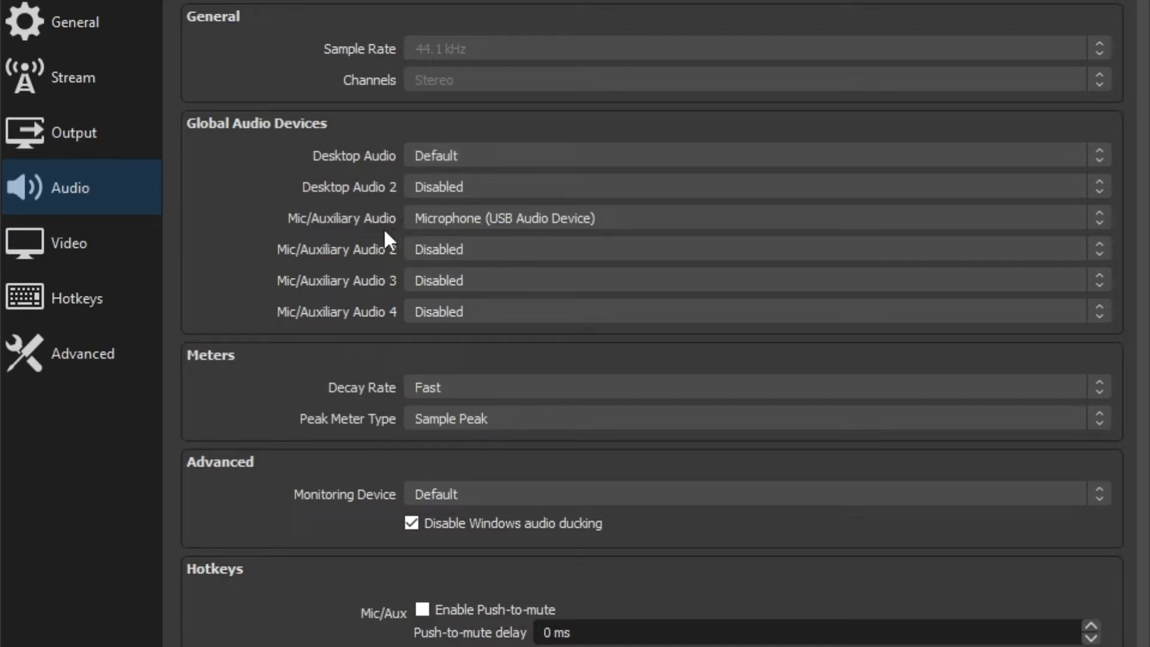
left_click(486, 218)
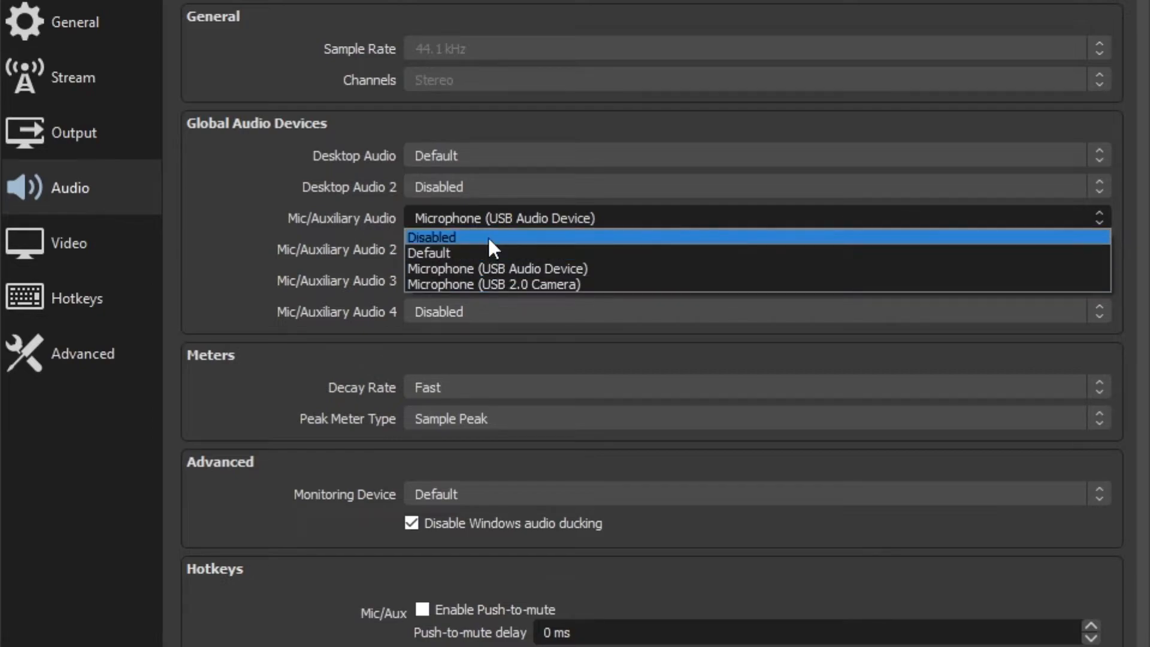
left_click(190, 162)
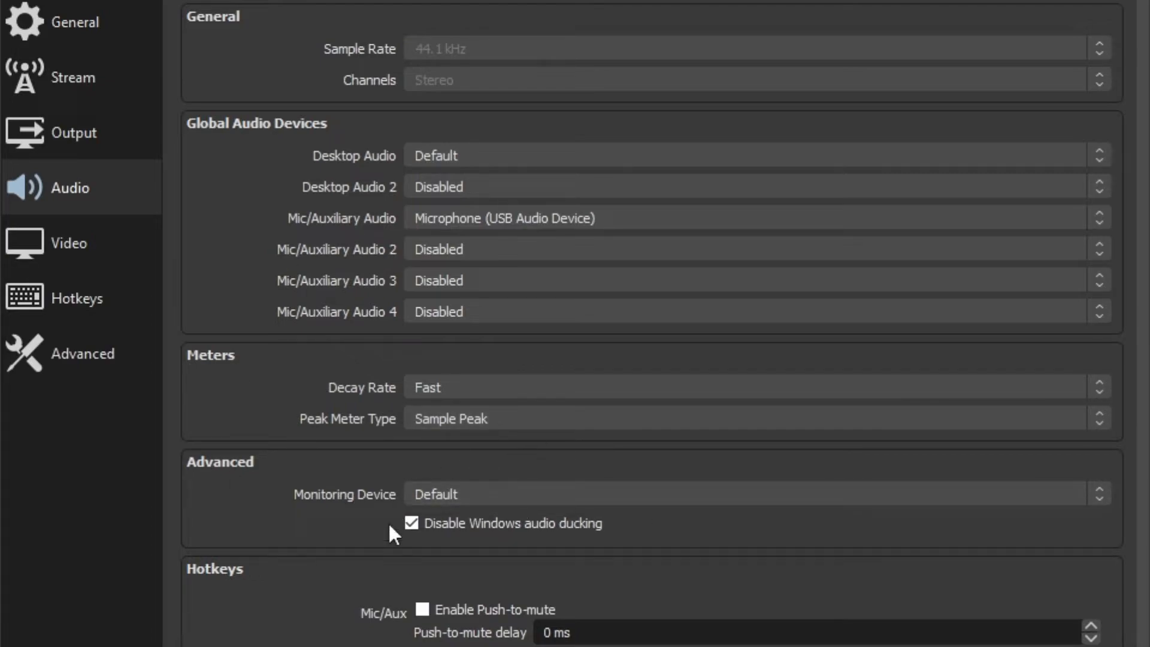
scroll(381, 561, "down", 2)
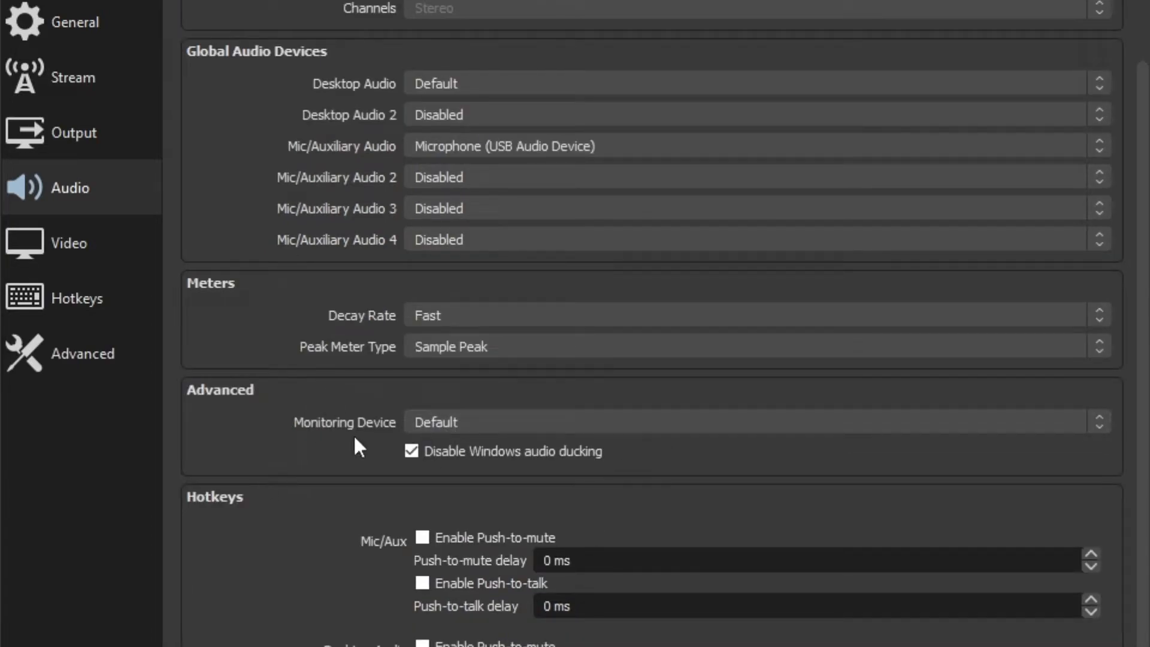
scroll(321, 480, "down", 1)
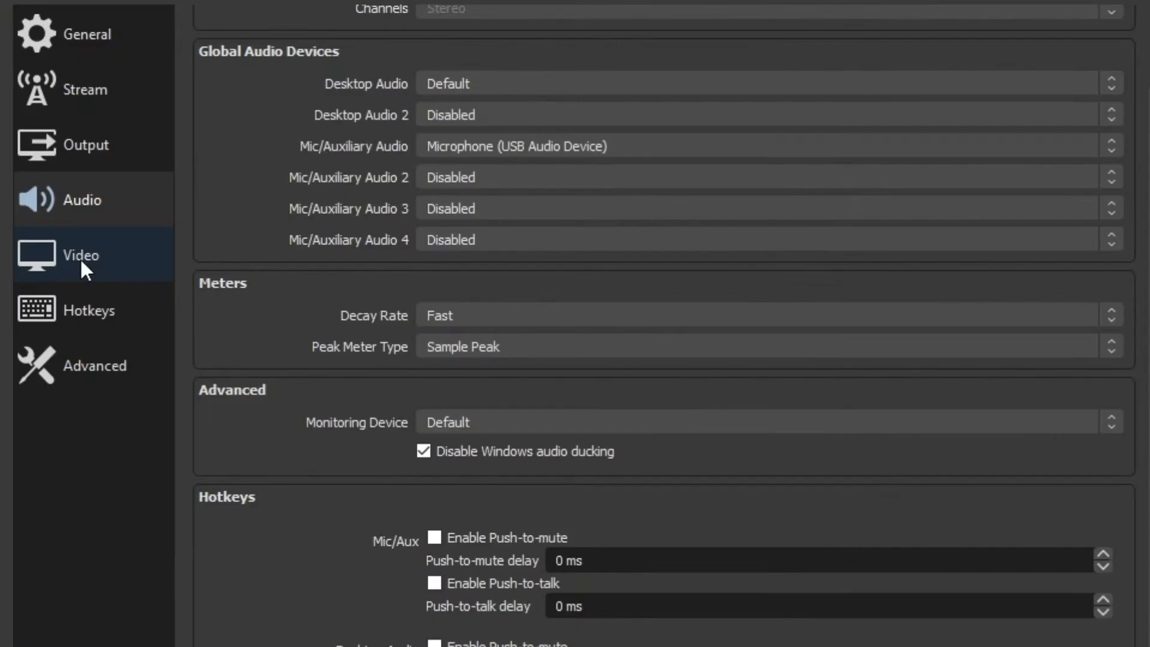
- Review the Video settings and examine the full list of hotkey assignments for recording, scenes and audio
left_click(110, 262)
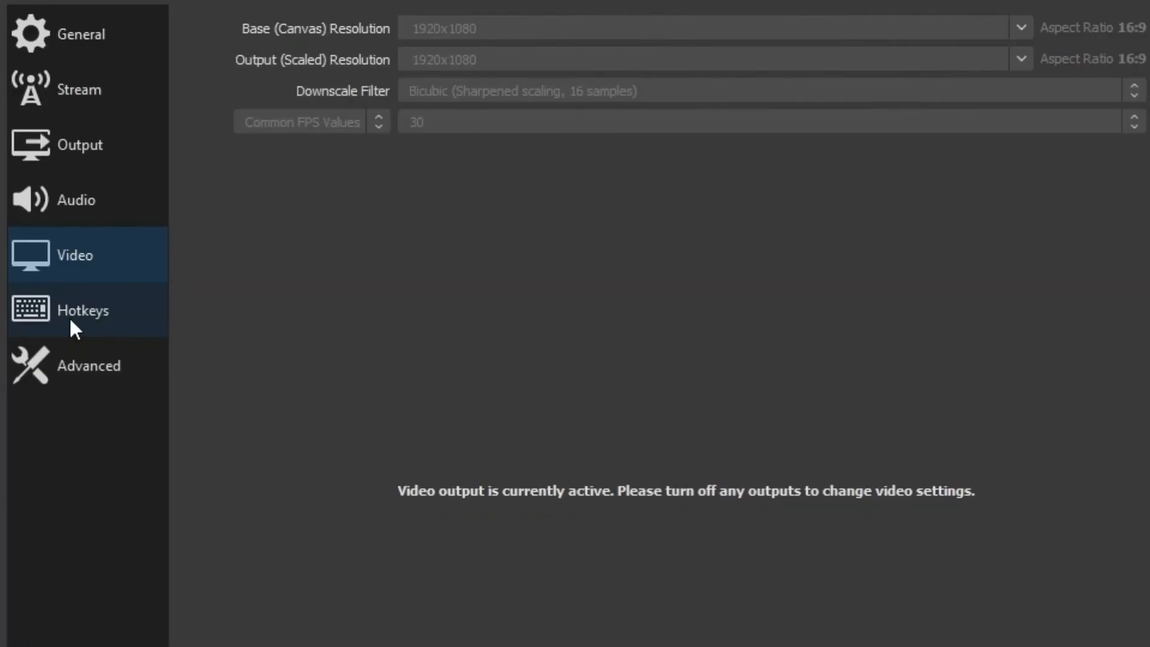
left_click(267, 249)
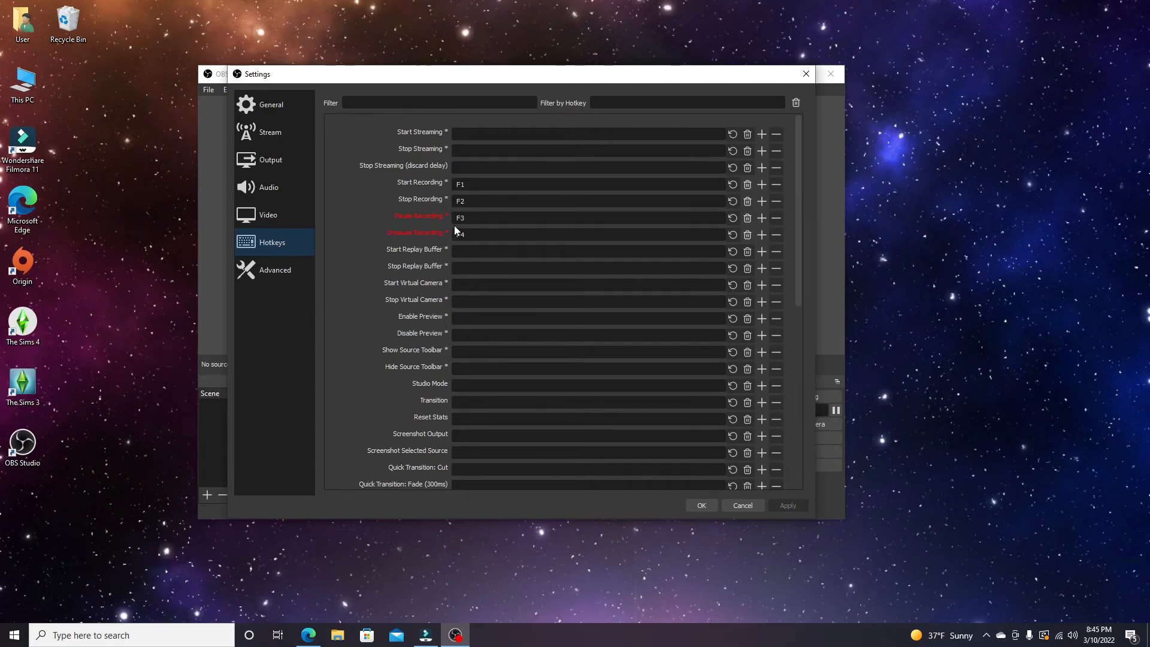
scroll(427, 372, "down", 5)
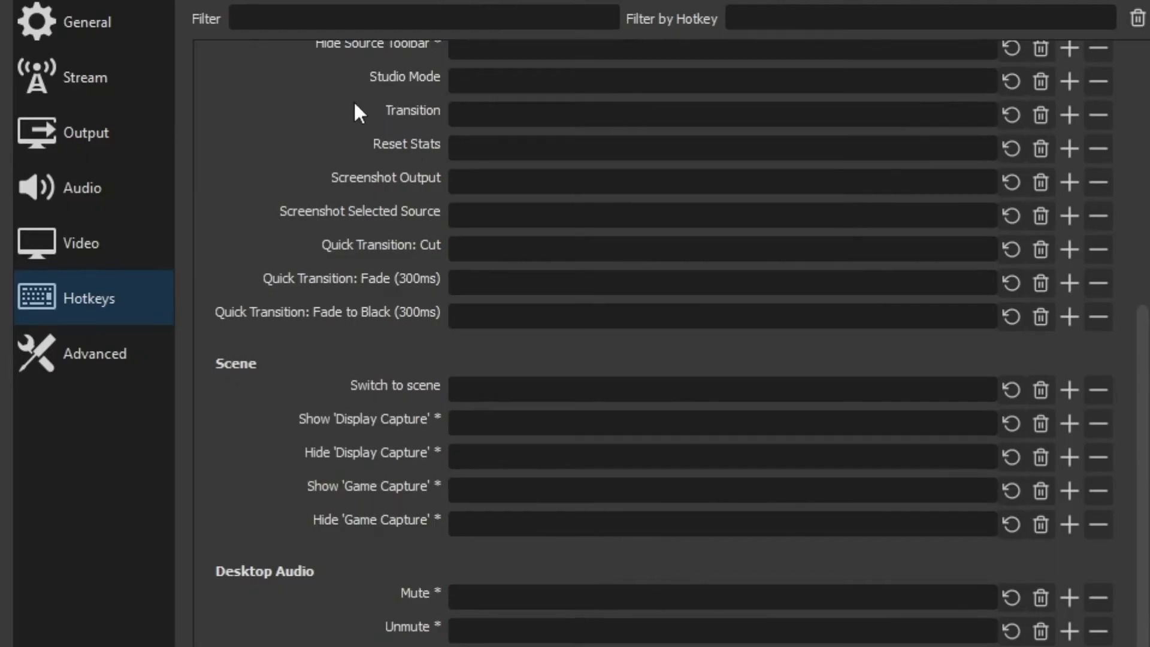
scroll(599, 345, "down", 3)
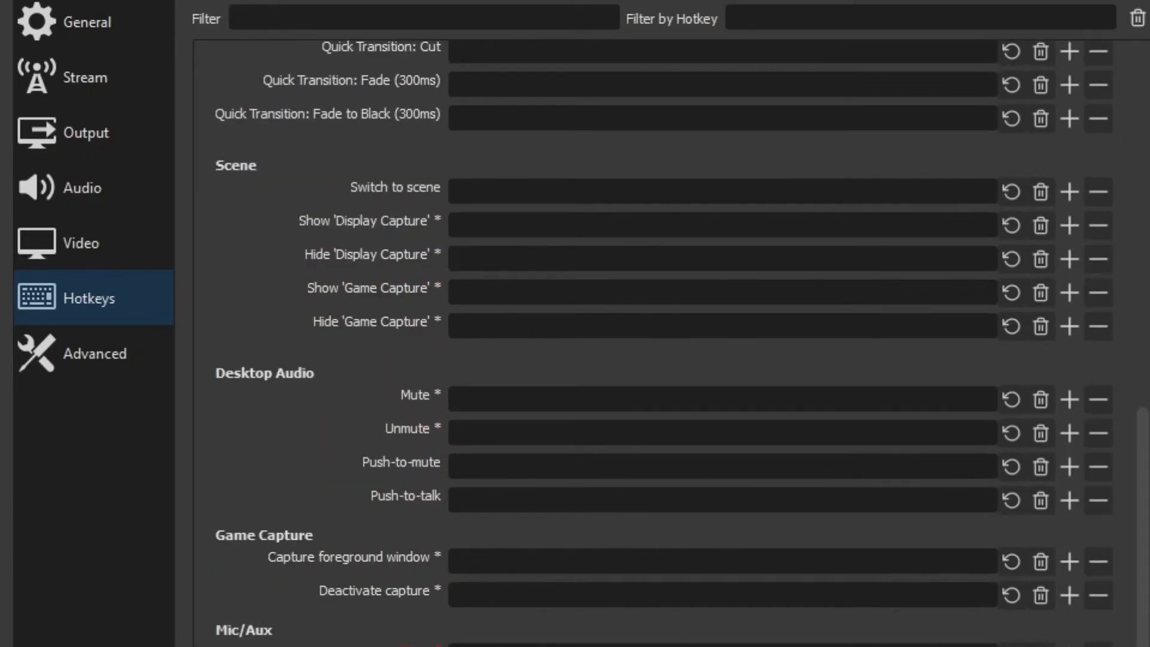
scroll(680, 172, "up", 4)
scroll(1016, 532, "up", 5)
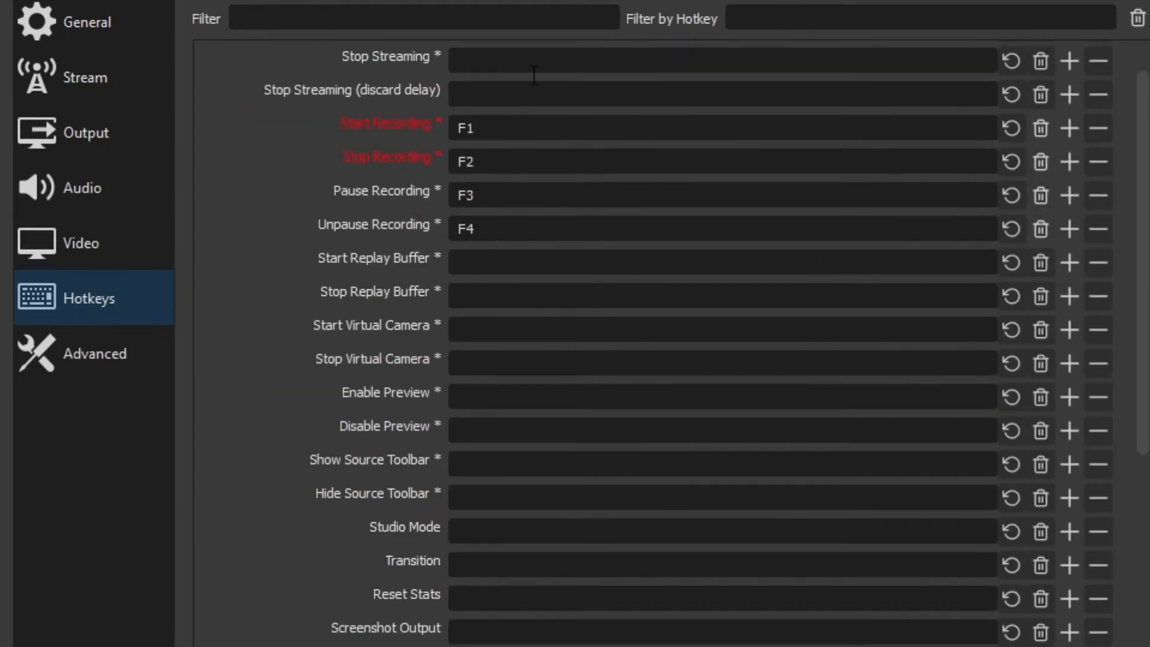
scroll(663, 475, "down", 10)
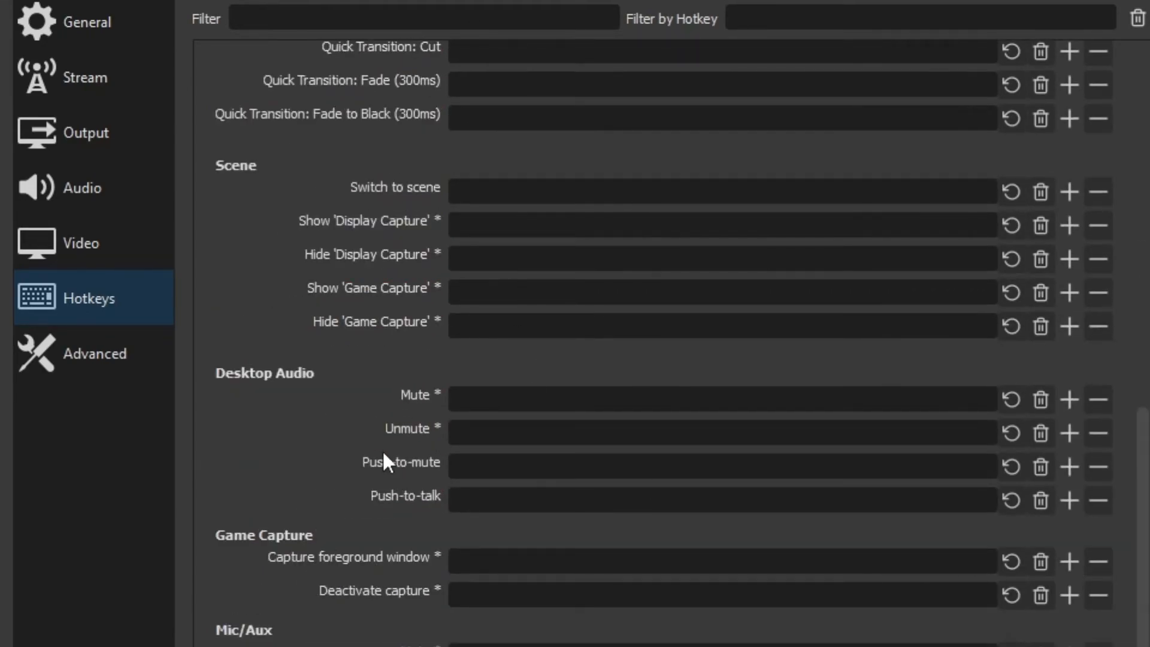
scroll(289, 120, "up", 8)
scroll(352, 292, "up", 2)
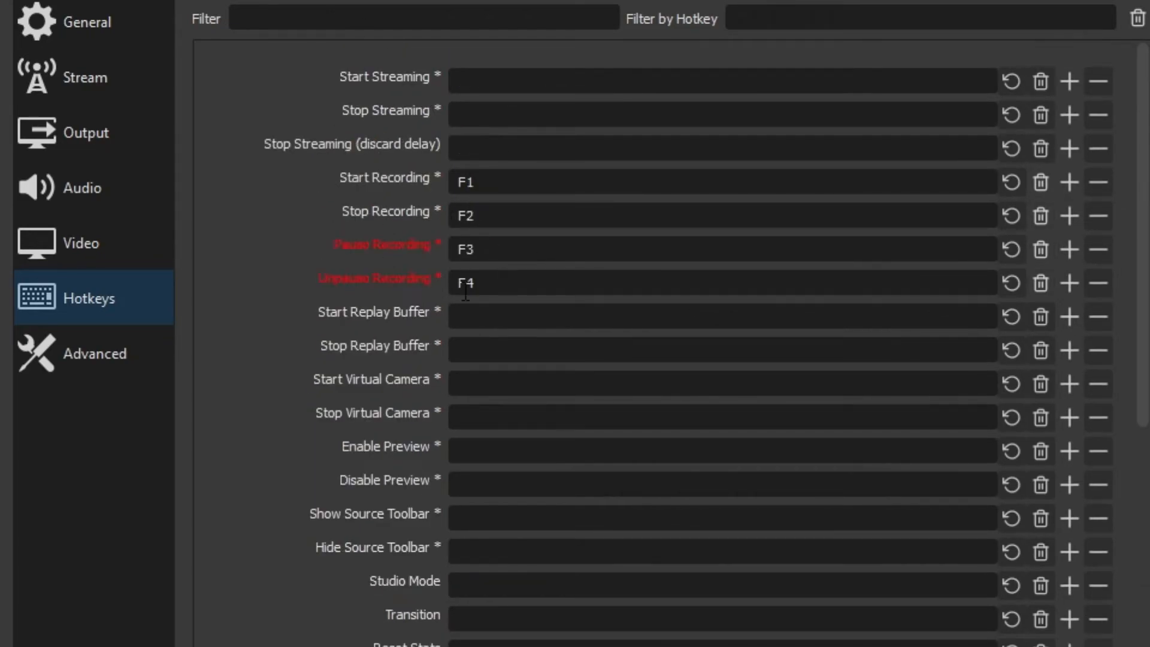
- Review the Advanced settings, including video, recording, stream delay, automatic reconnect and network options
left_click(142, 366)
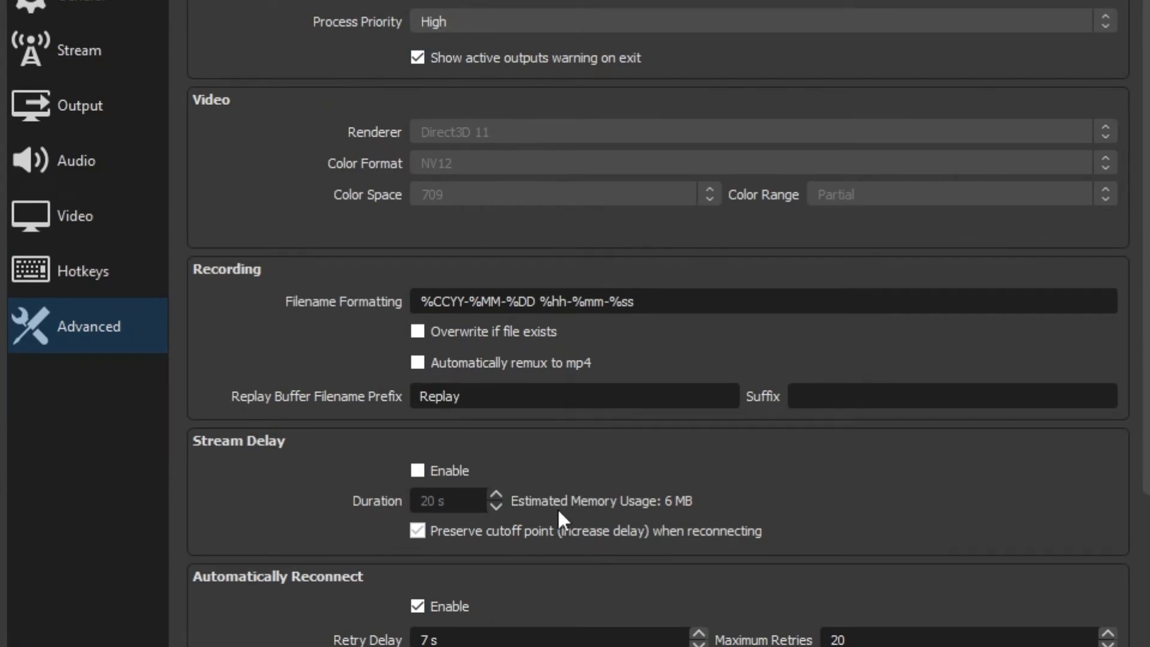
scroll(455, 467, "down", 5)
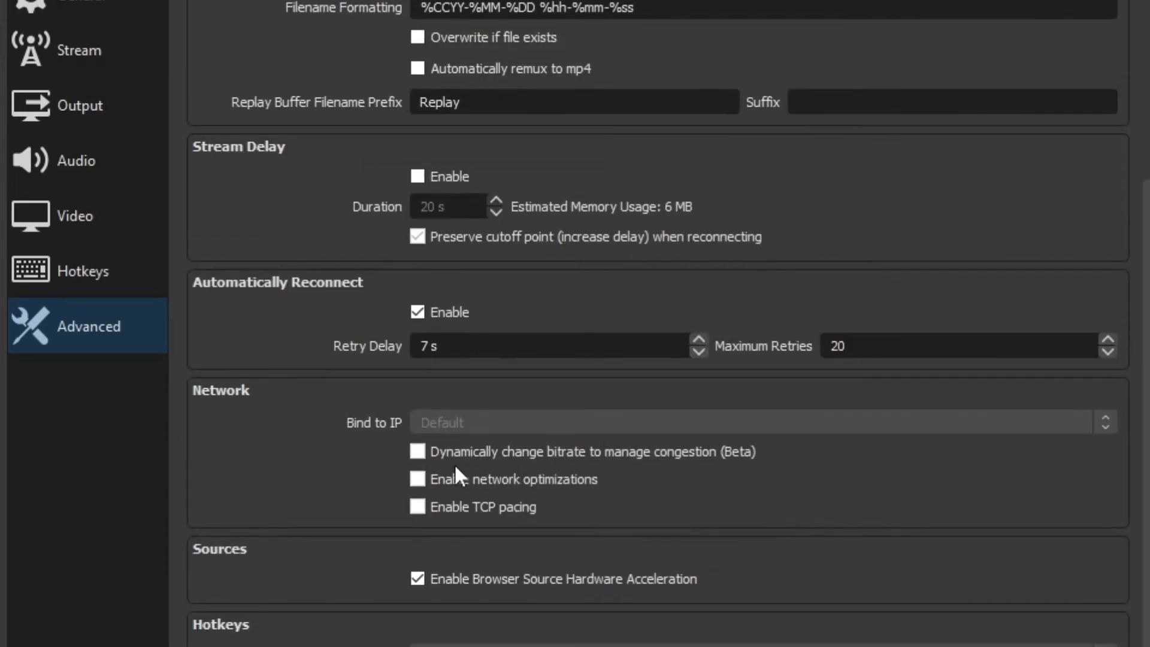
scroll(890, 548, "up", 5)
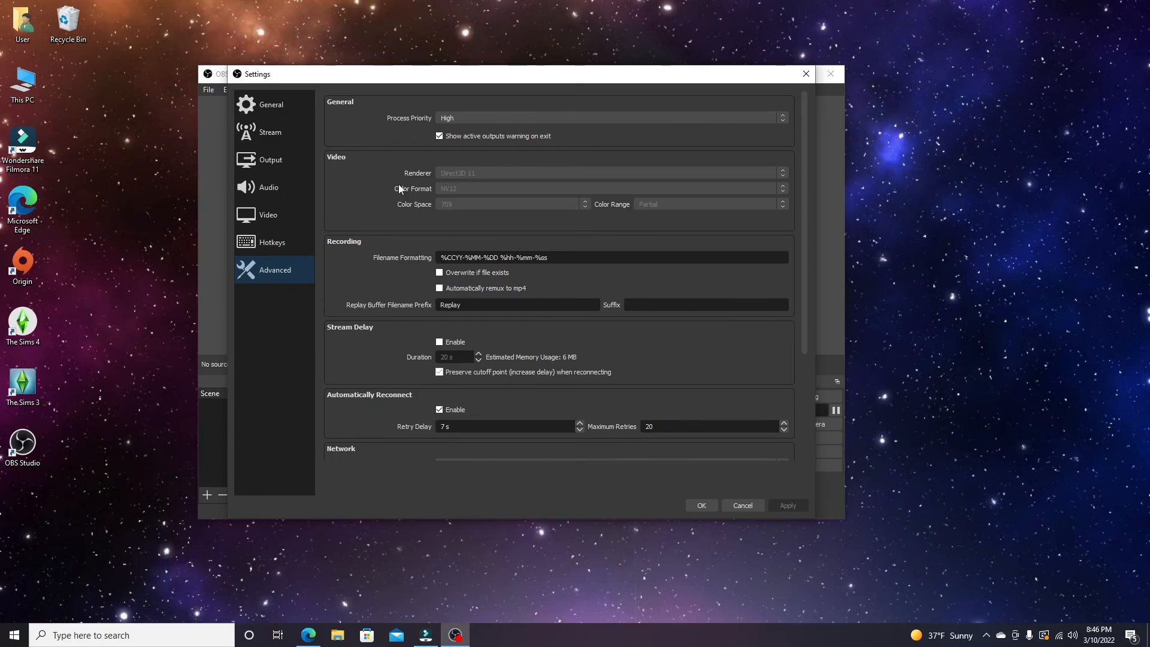
- Return to the General settings and close the Settings dialog without applying any changes
left_click(285, 116)
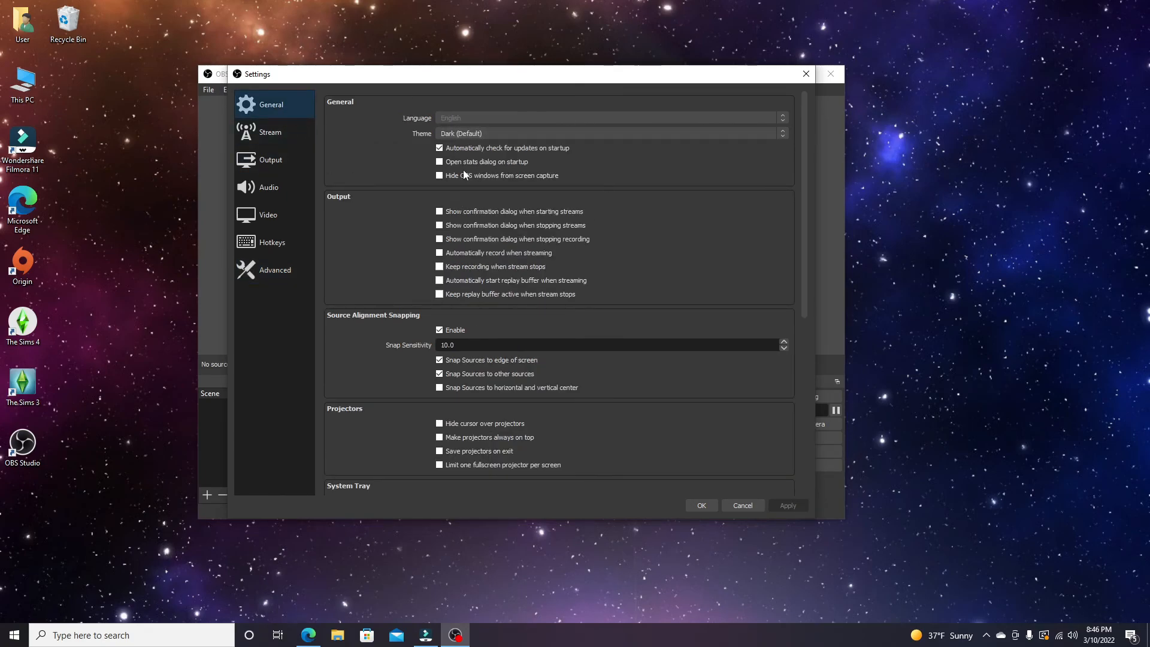
left_click_drag(459, 78, 545, 109)
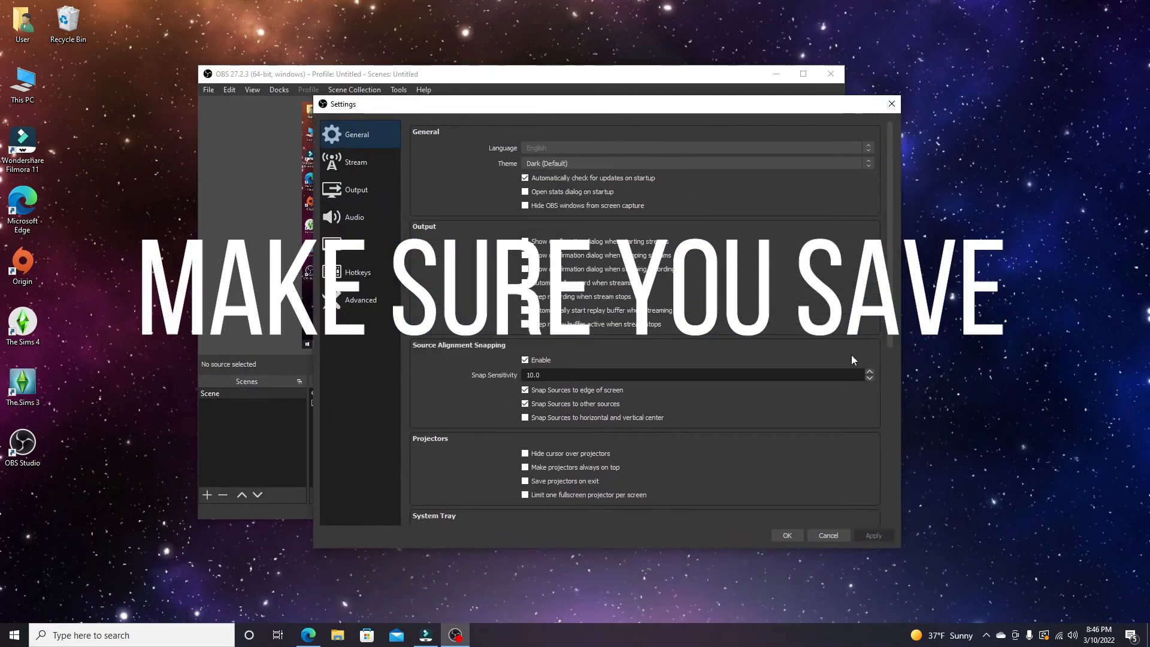
left_click(829, 535)
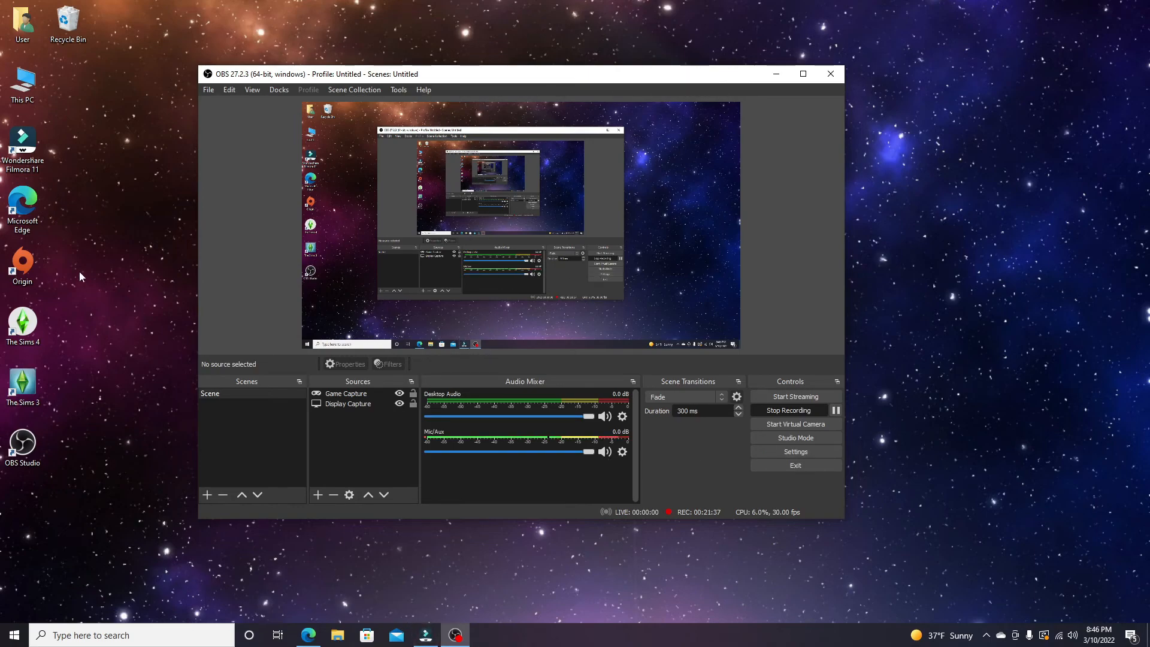
- Open Origin to get into The Sims 3 and look around the household's home, from the interior out to the driveway
double_click(24, 265)
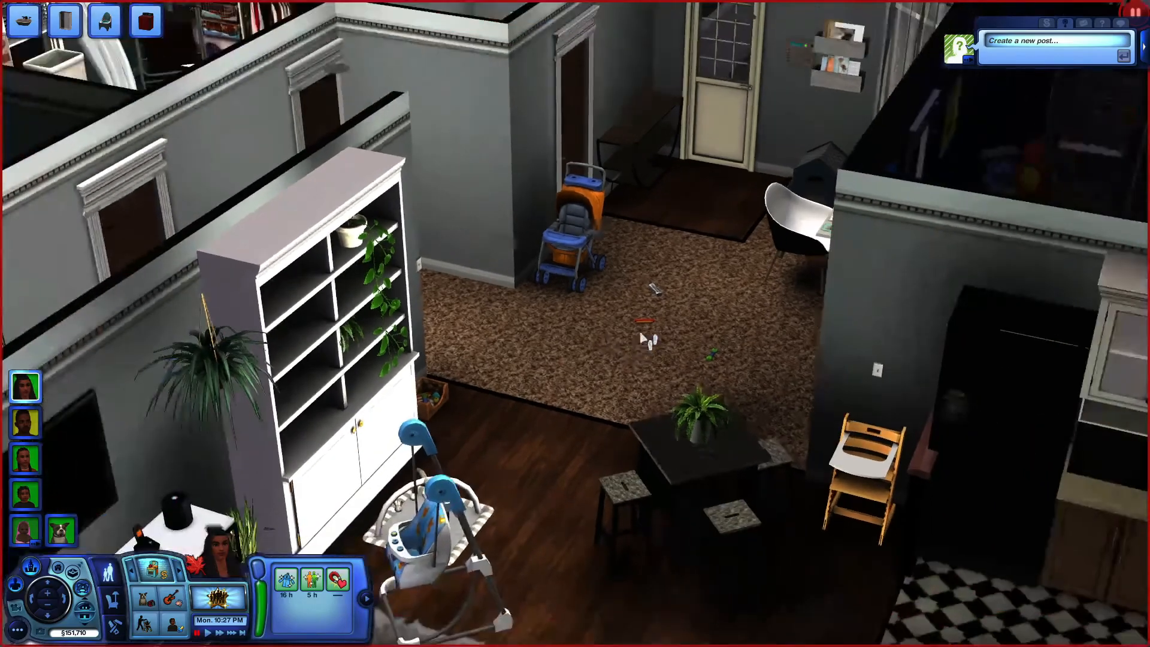
scroll(641, 337, "down", 5)
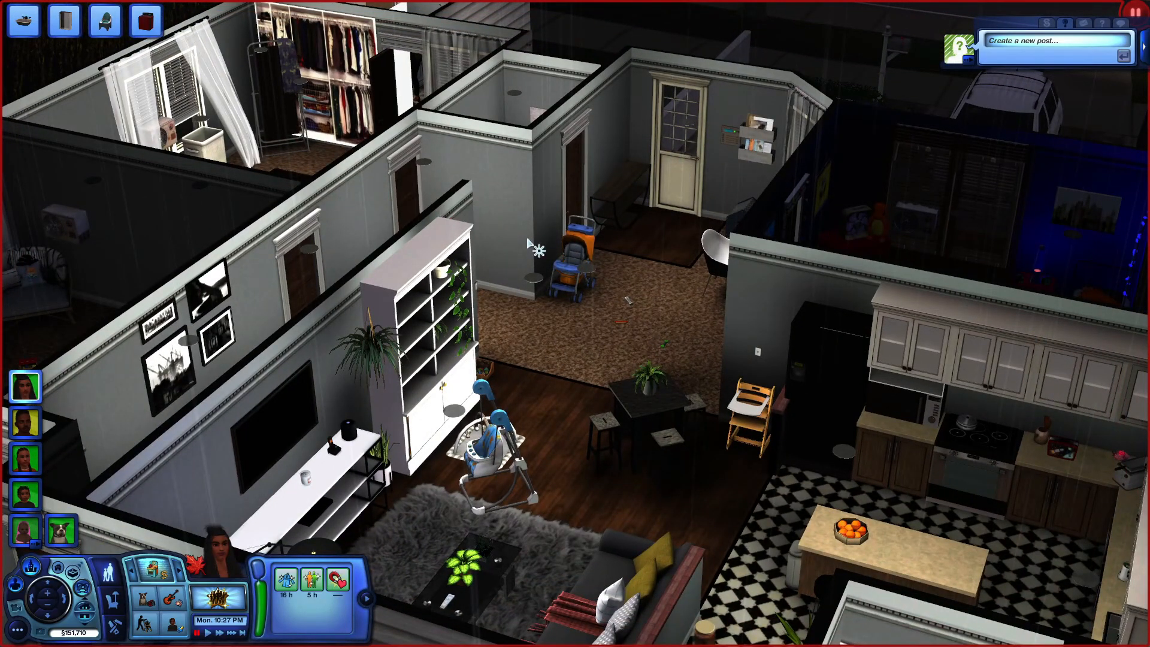
scroll(740, 330, "up", 5)
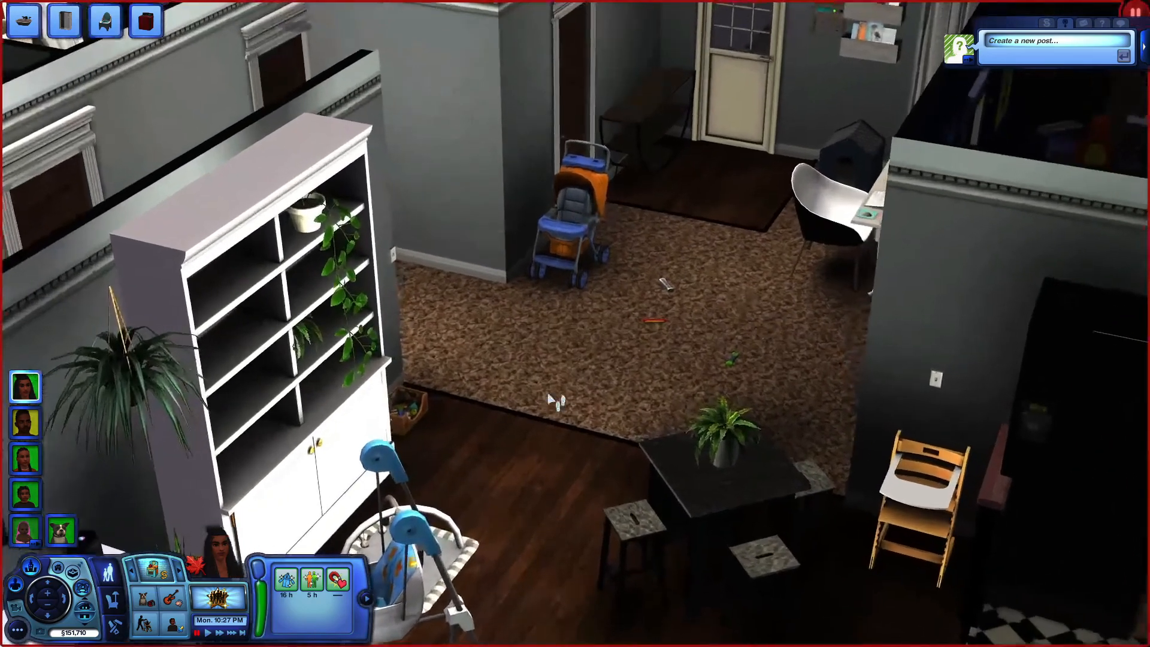
left_click_drag(629, 367, 602, 345)
scroll(602, 349, "down", 6)
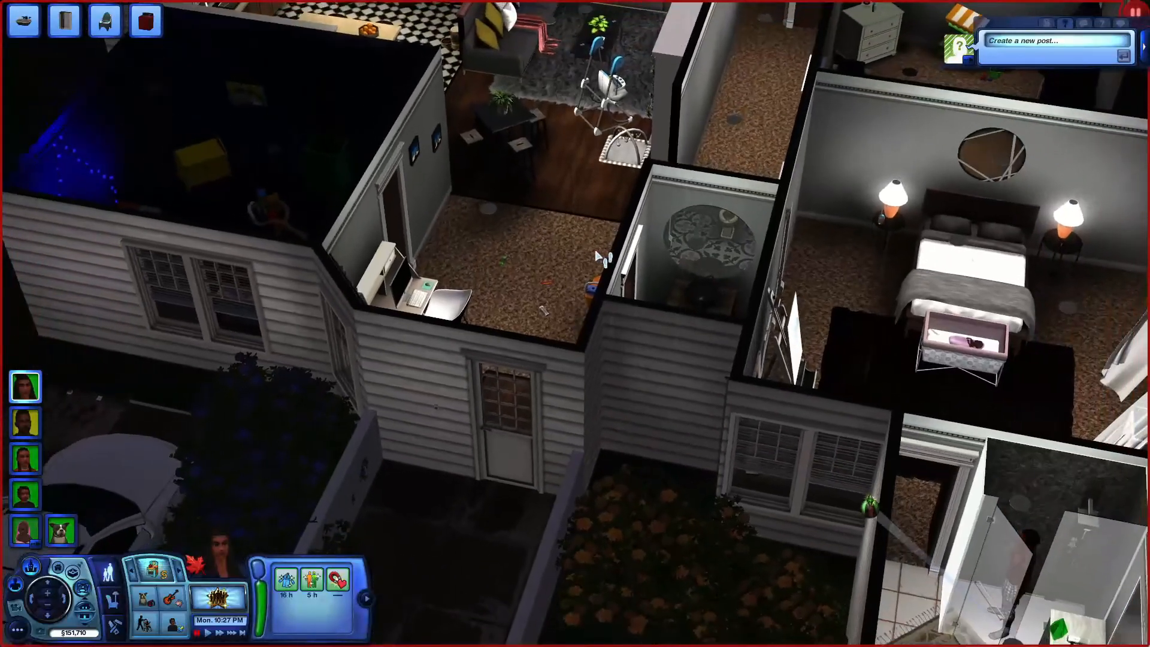
key("Page_Up")
key("Down")
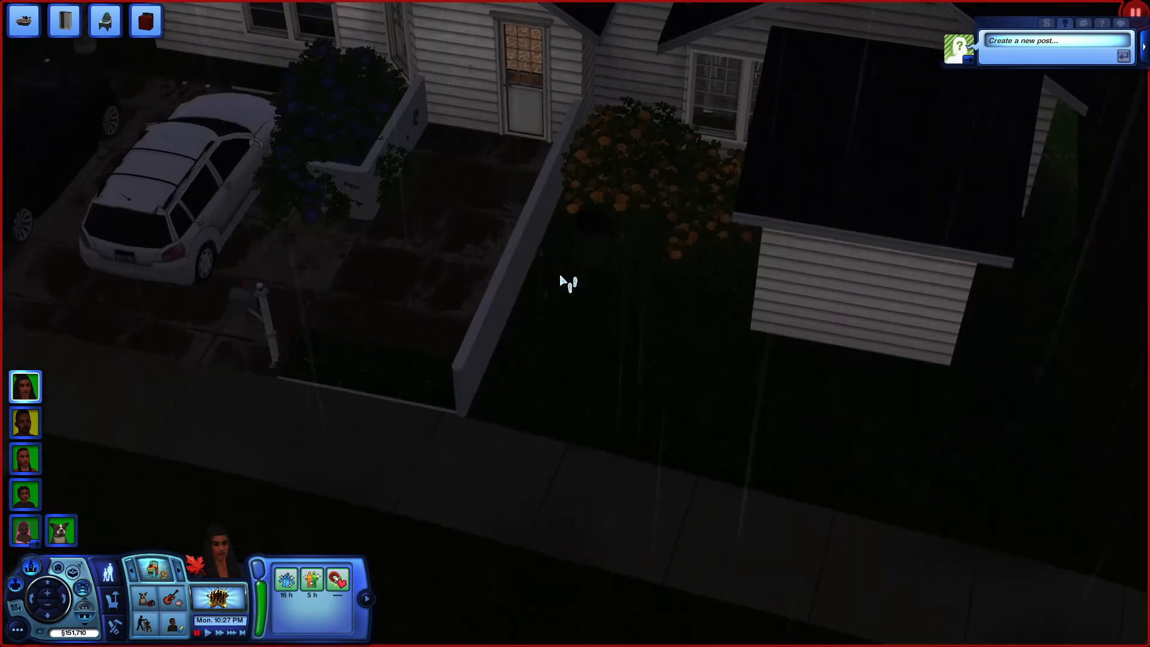
key("Left")
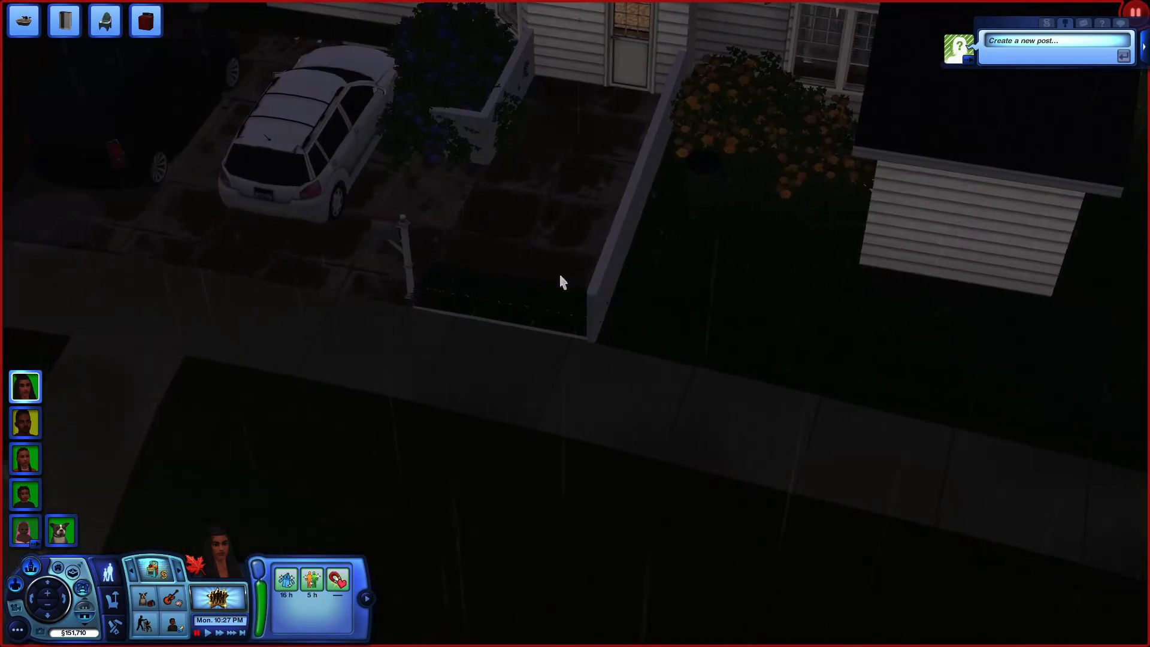
key("Up")
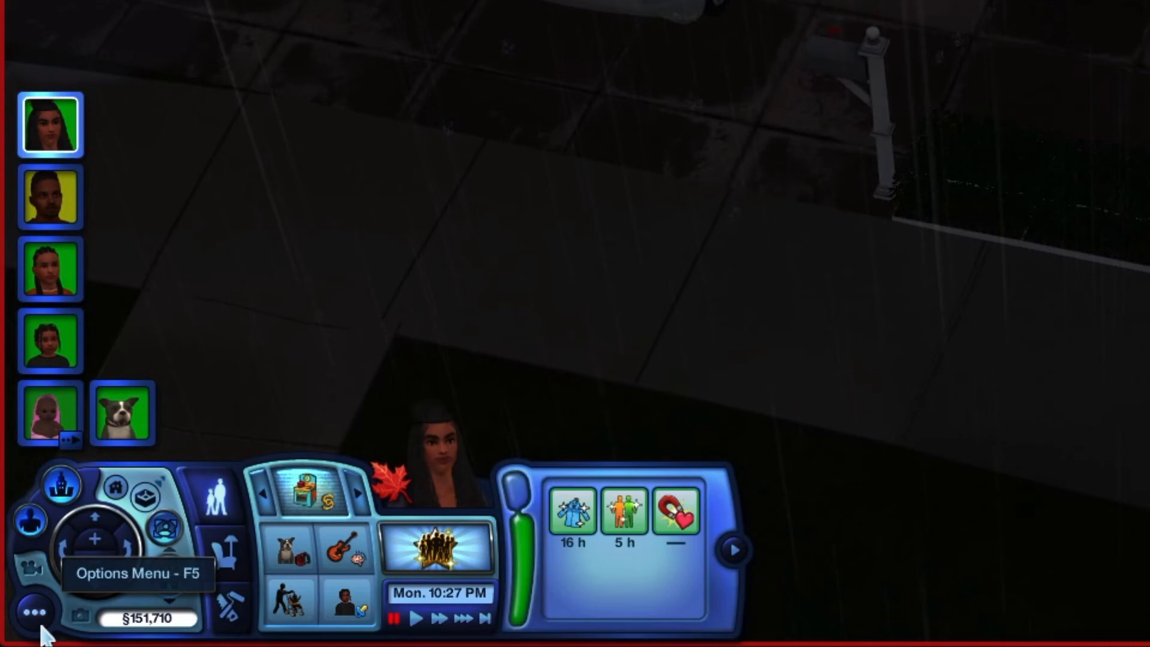
- Open the game's Options and examine the Graphics settings, including the available screen sizes, keeping 1920 x 1080 (16:9)
left_click(31, 613)
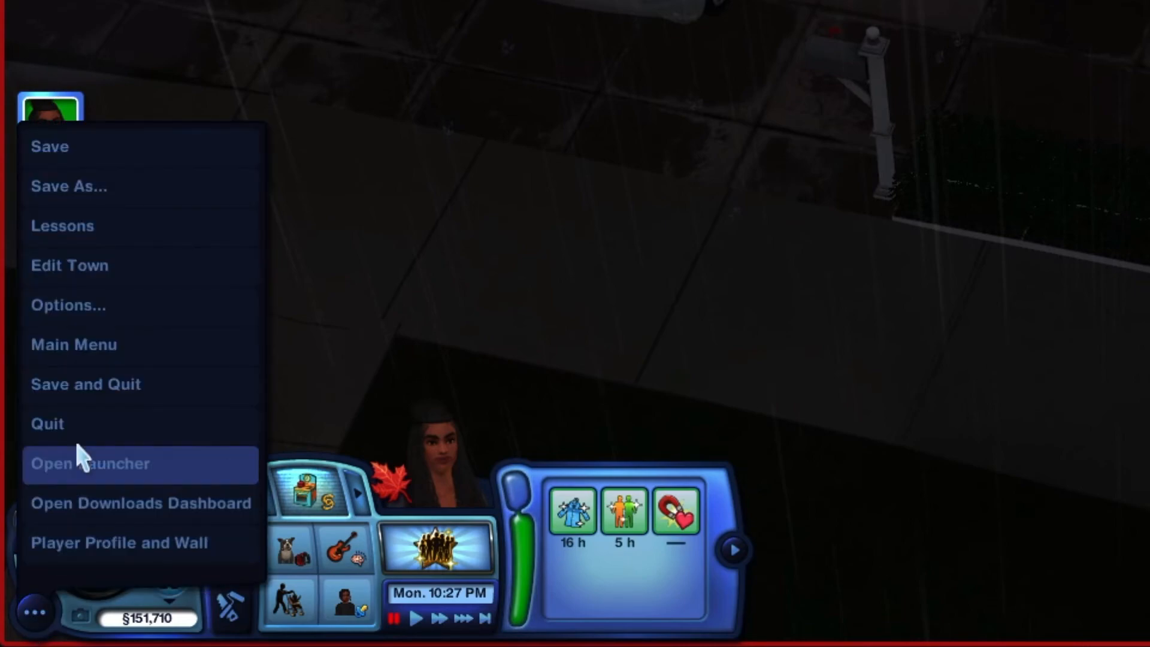
left_click(80, 326)
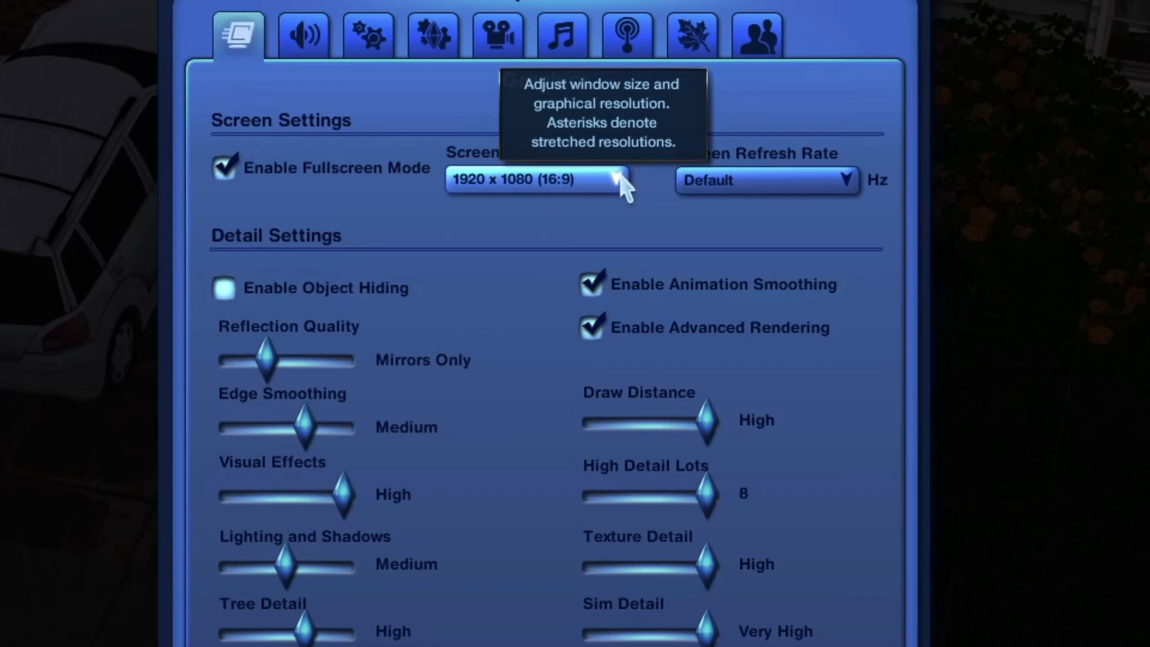
left_click(565, 183)
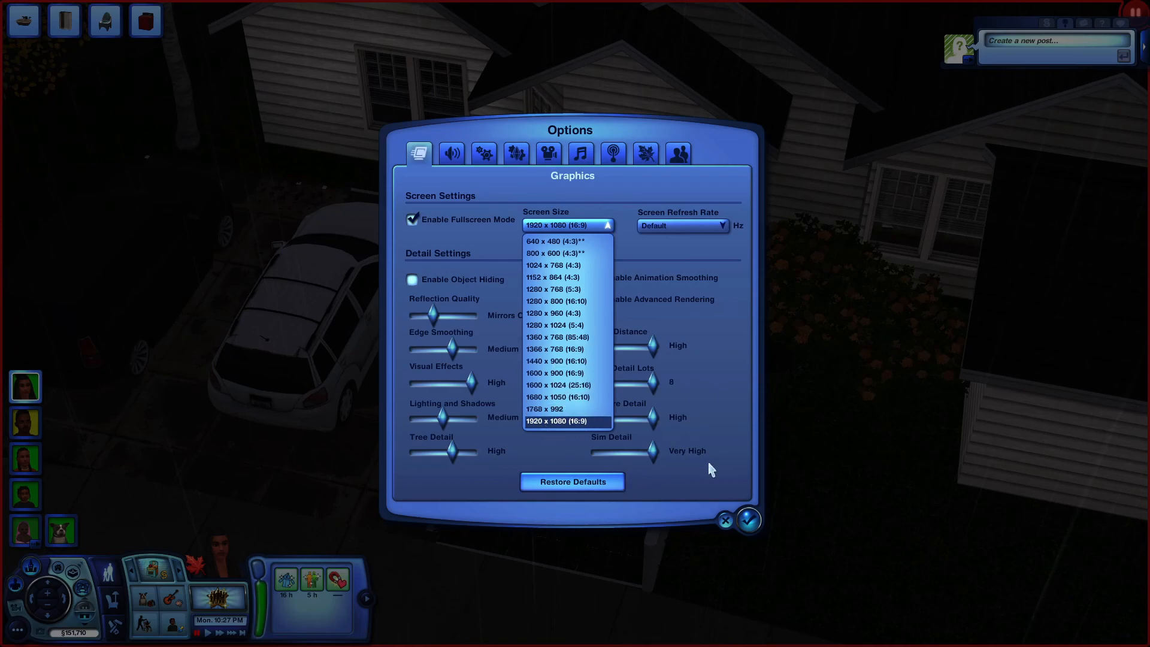
left_click(732, 476)
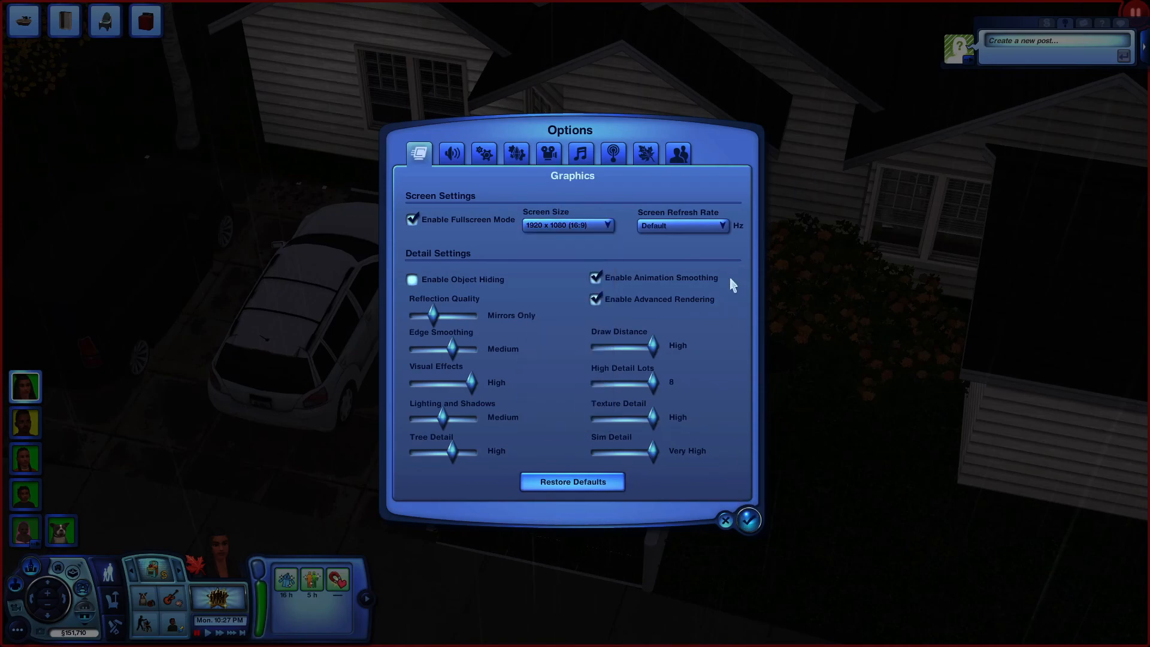